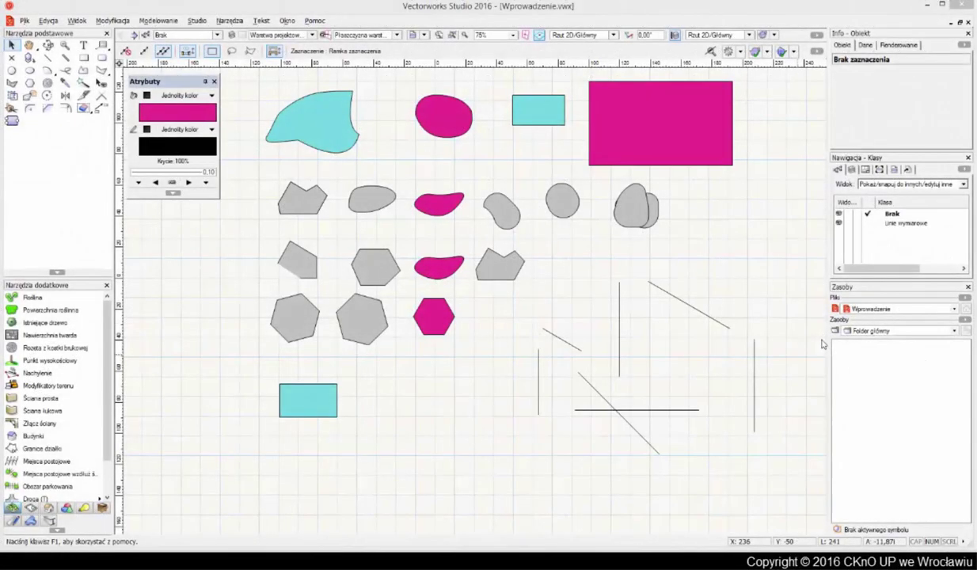
Step: Split the small cyan rectangle in the top row into two polygons using the Split tool's point mode
click(83, 95)
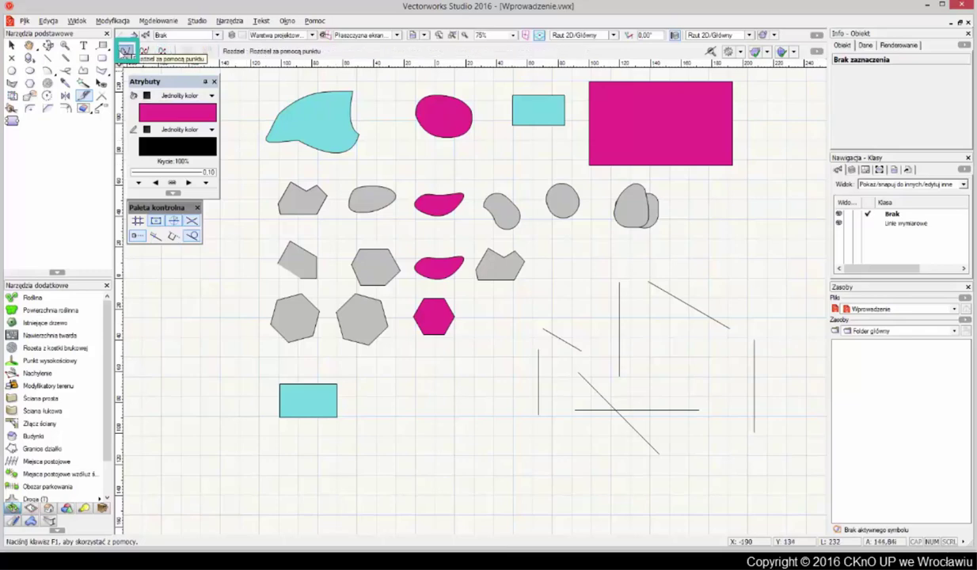
click(11, 45)
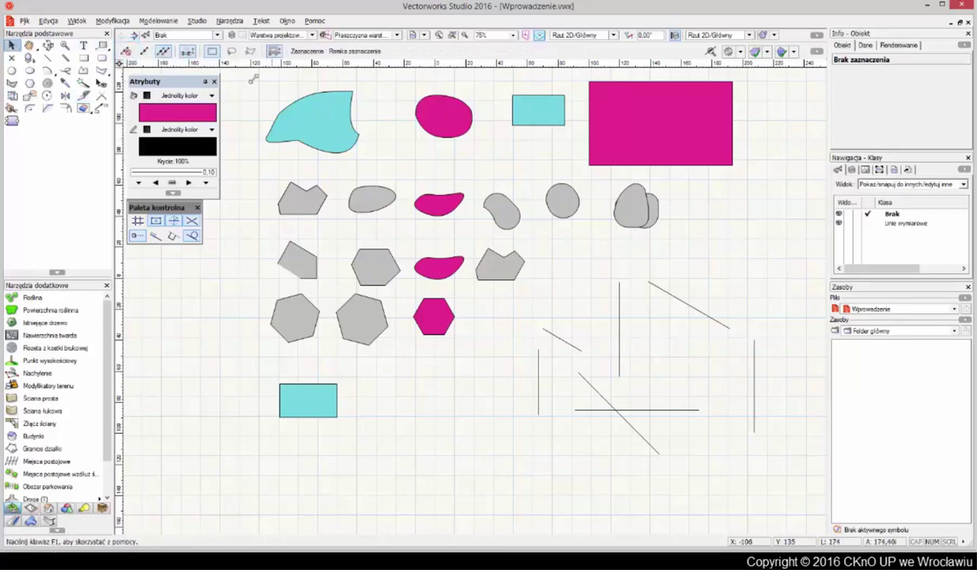
click(535, 114)
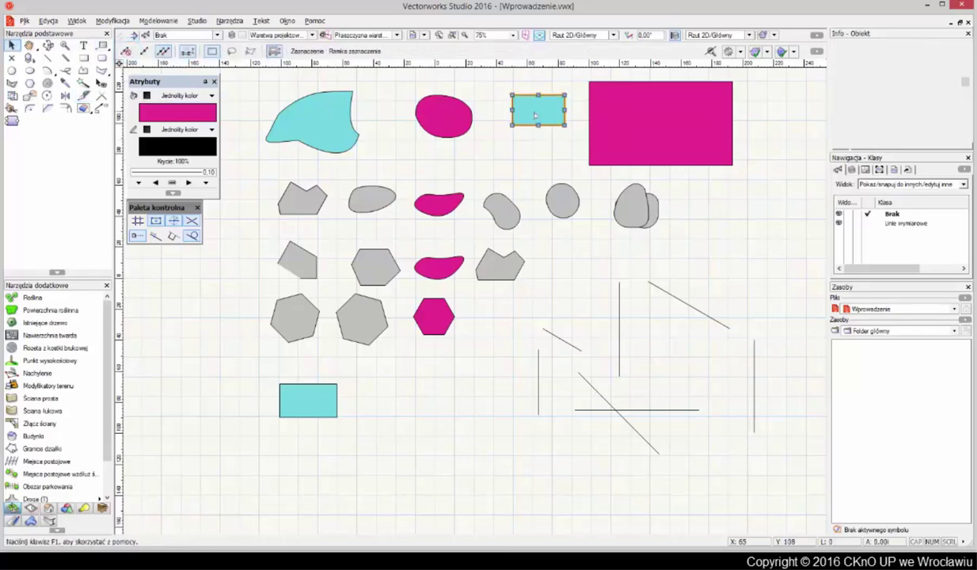
click(84, 95)
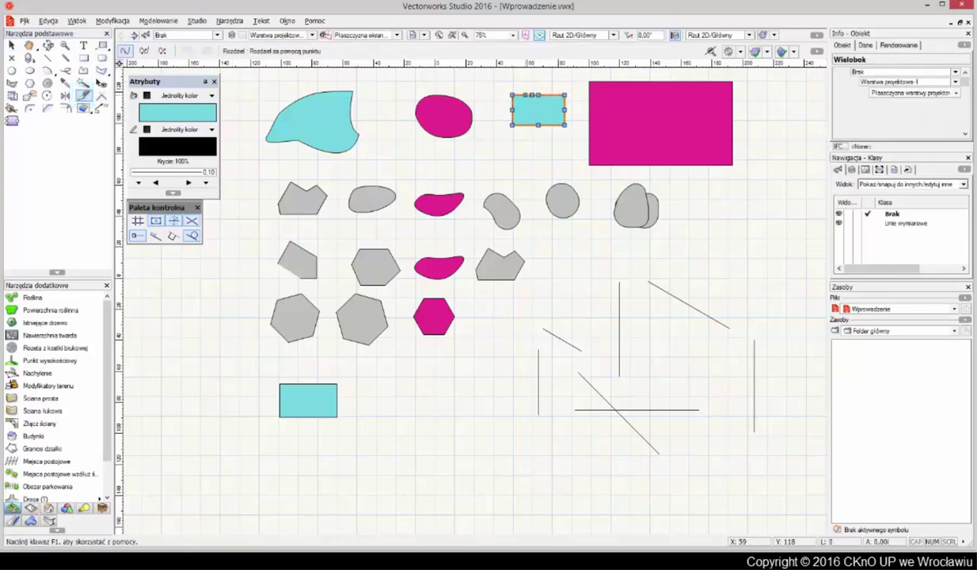
click(564, 110)
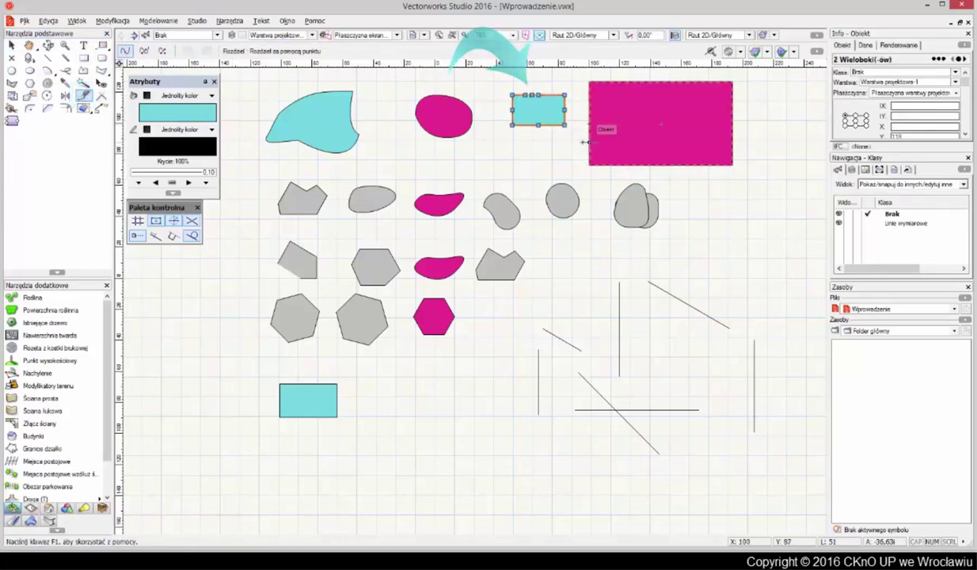
click(584, 143)
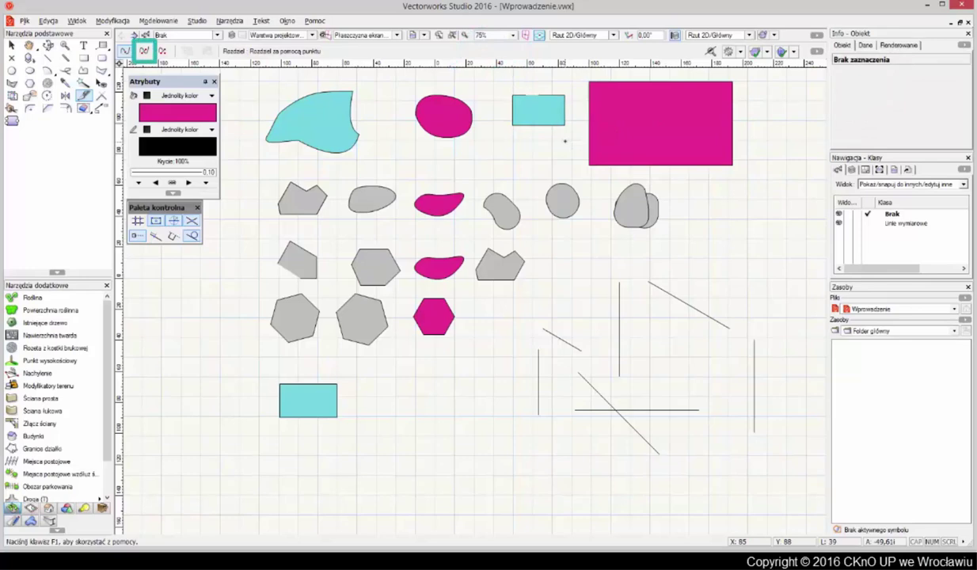
Step: Split the magenta oval in the top row in two with a steep line using the Split by line mode
click(11, 45)
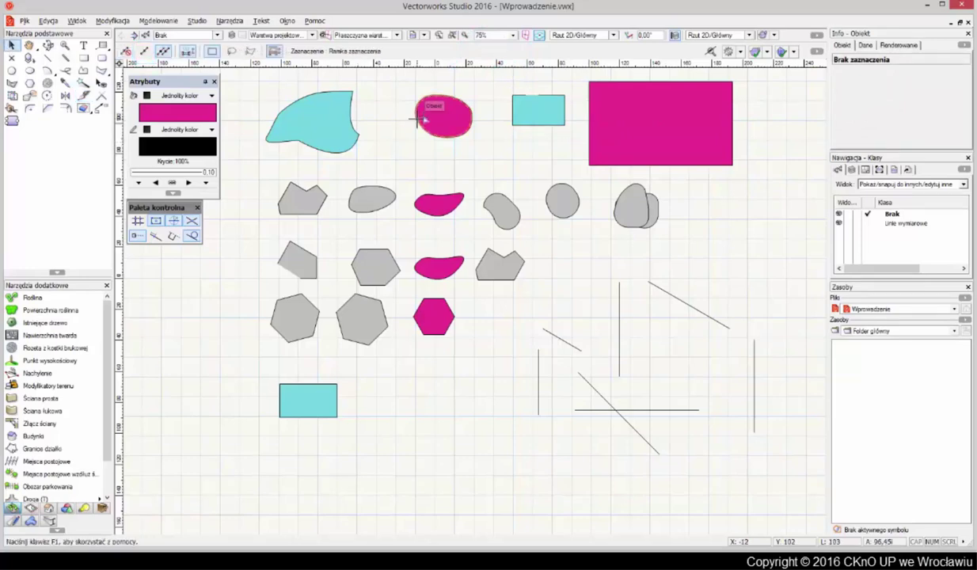
click(420, 119)
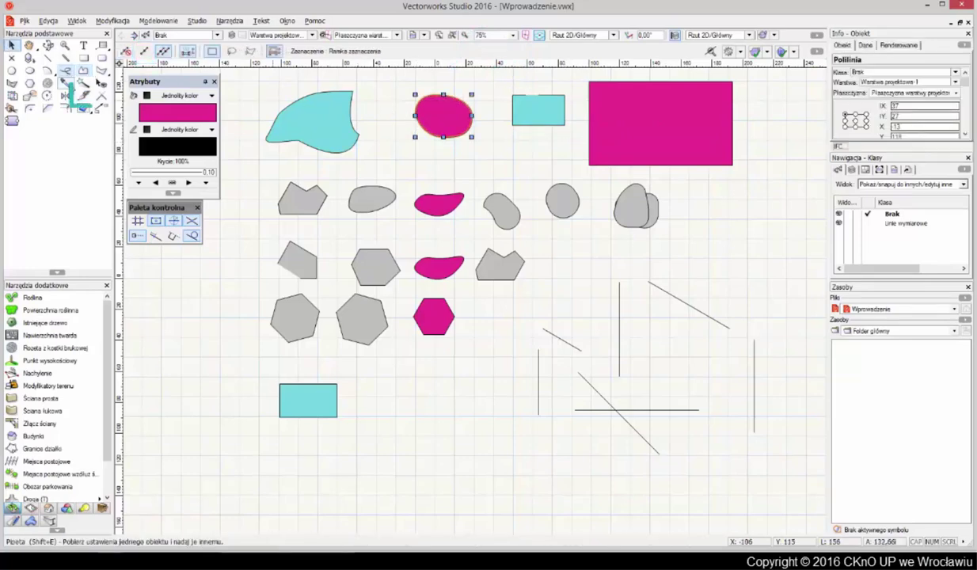
click(83, 95)
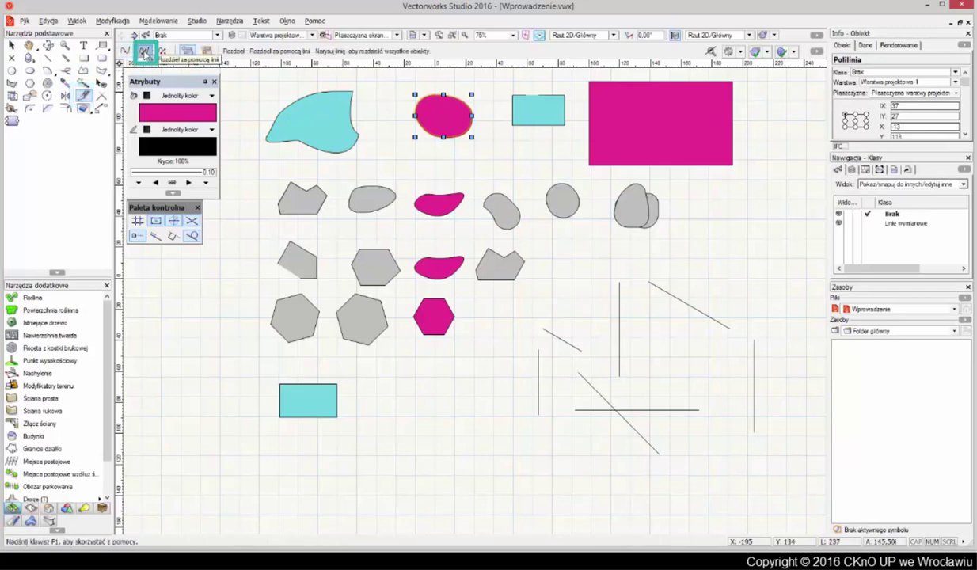
click(431, 96)
click(449, 138)
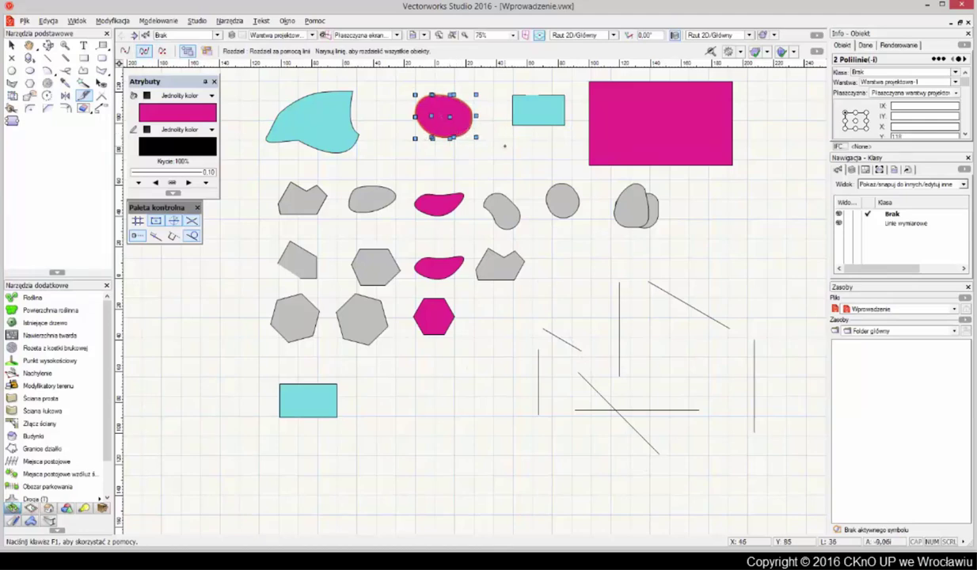
key(Escape)
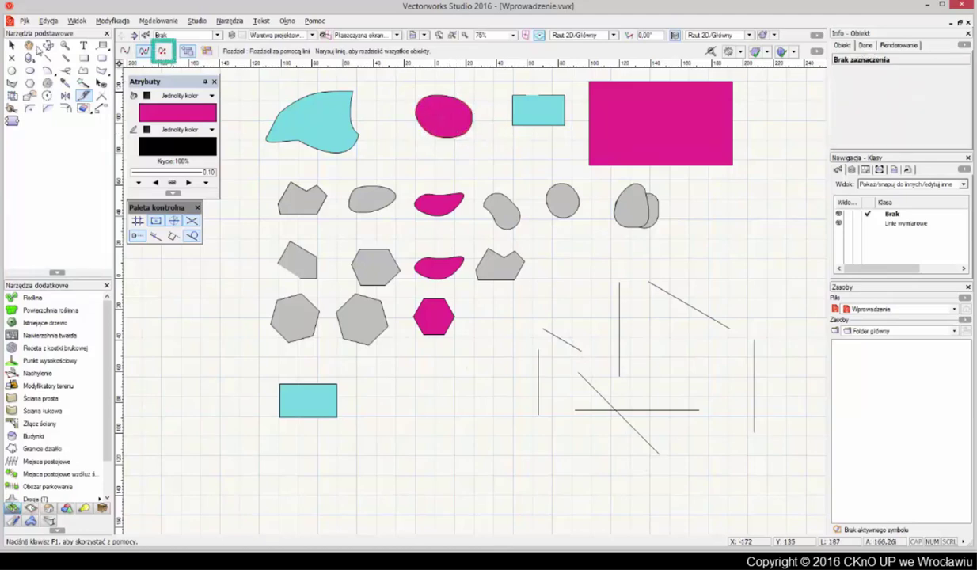
Step: Trim the curved cyan shape along a diagonal line about 66 mm long, keeping its upper-left part
click(12, 45)
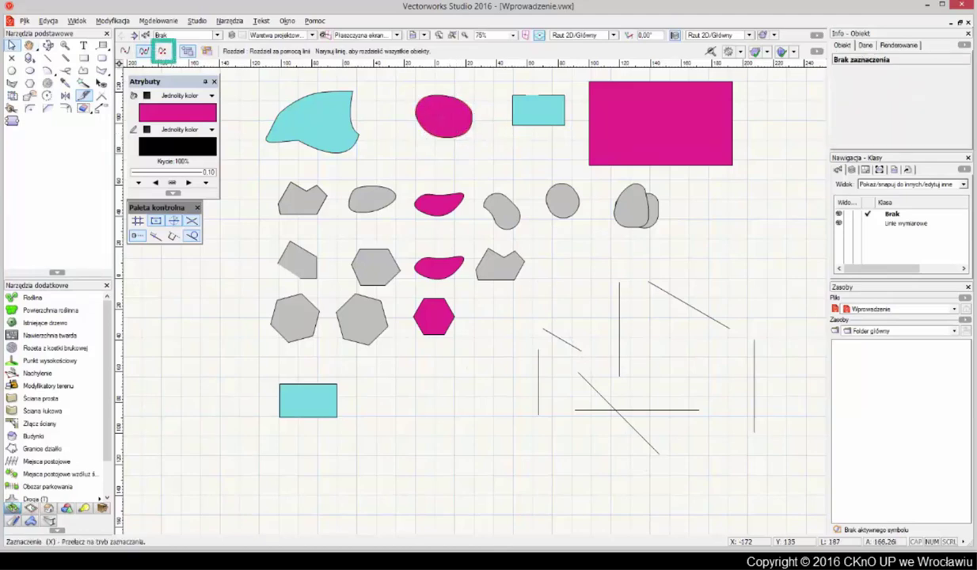
click(325, 91)
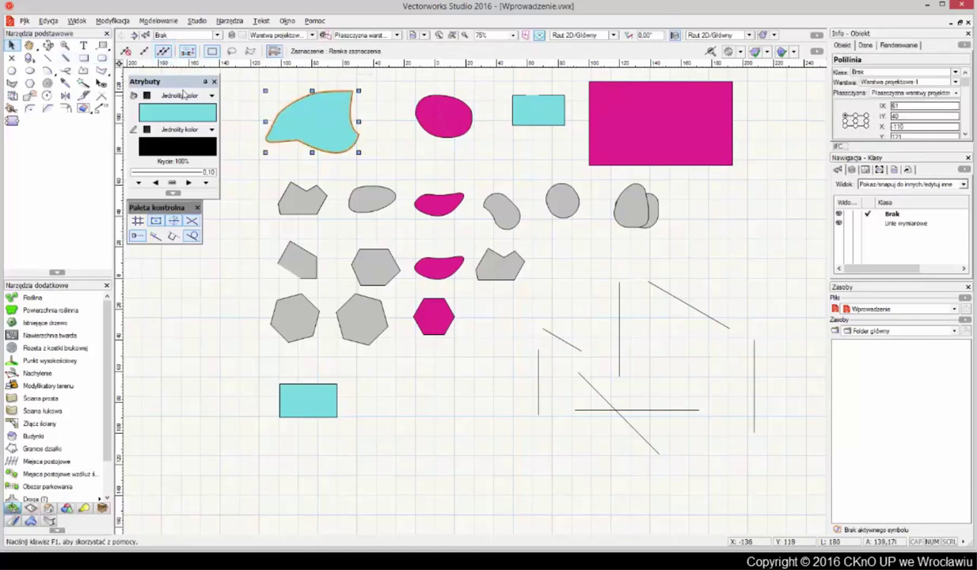
click(84, 95)
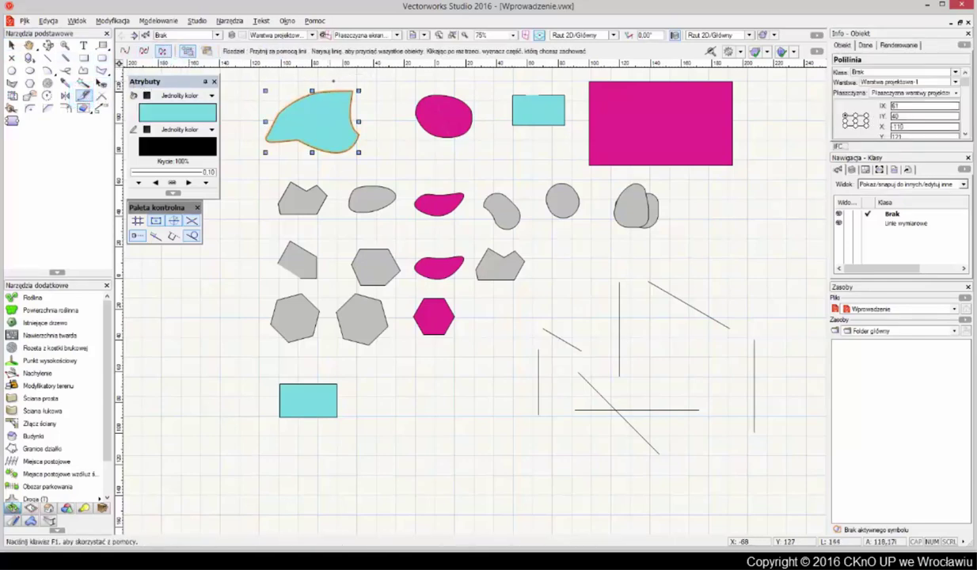
click(341, 79)
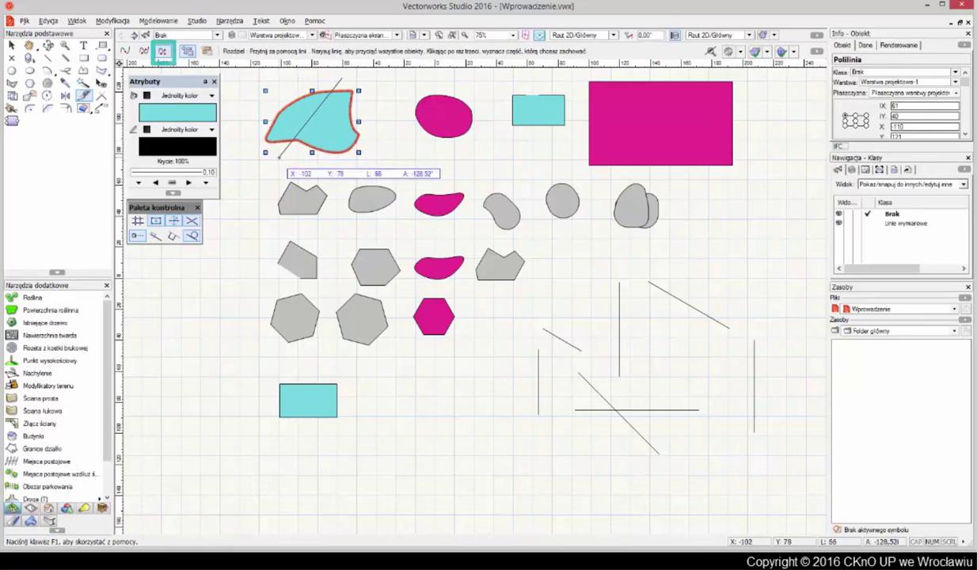
click(278, 157)
click(287, 105)
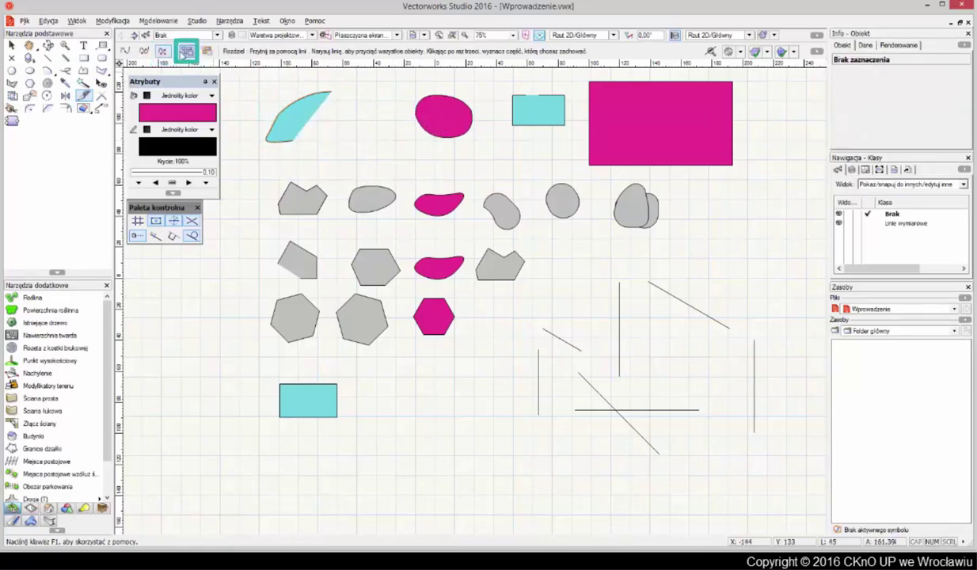
Step: Trim the three magenta shapes below the oval with one vertical line in the all-objects mode, keeping their right-hand parts
click(436, 170)
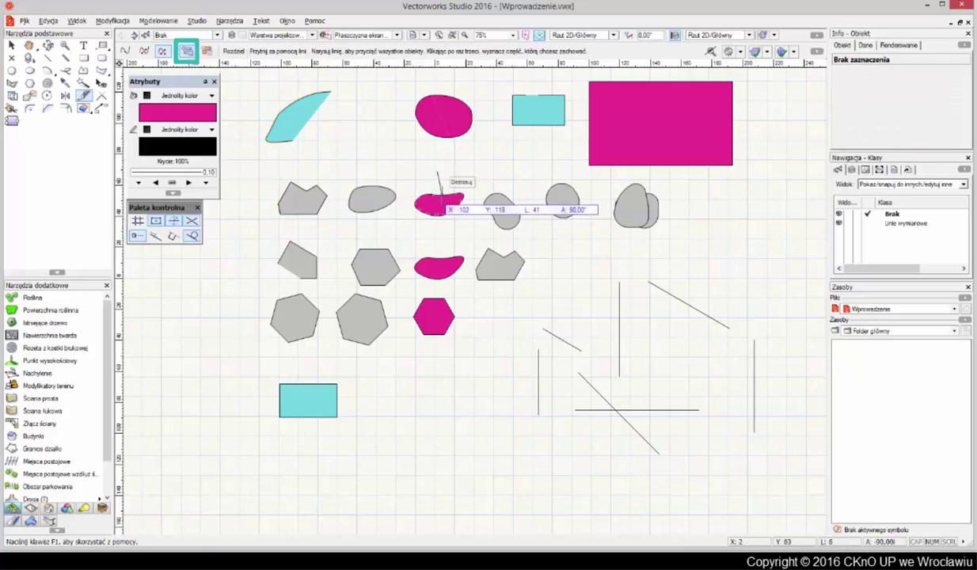
click(436, 356)
click(452, 299)
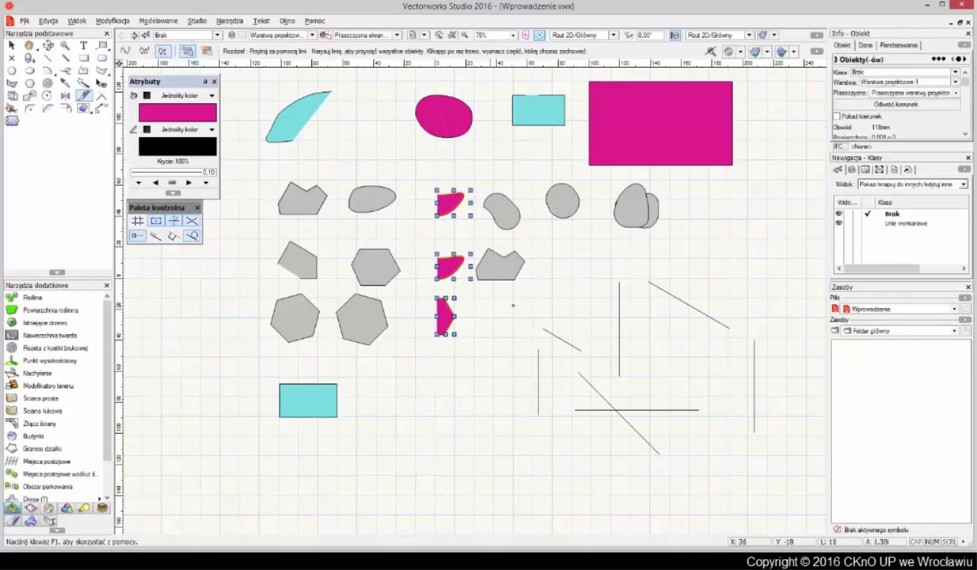
key(Escape)
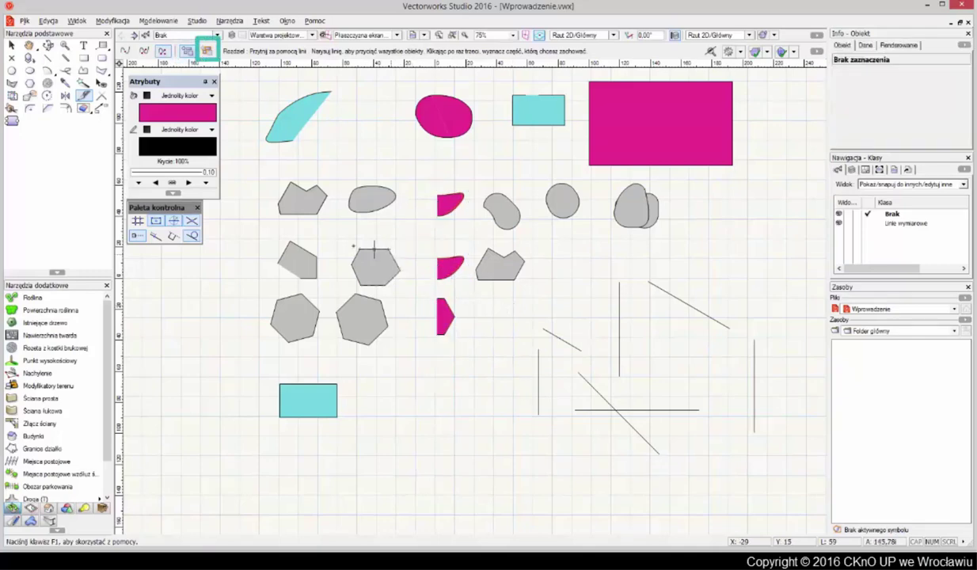
Step: Trim only the grey oval and the hexagon below it along a vertical line about 157 mm long, keeping their right-hand parts
click(11, 45)
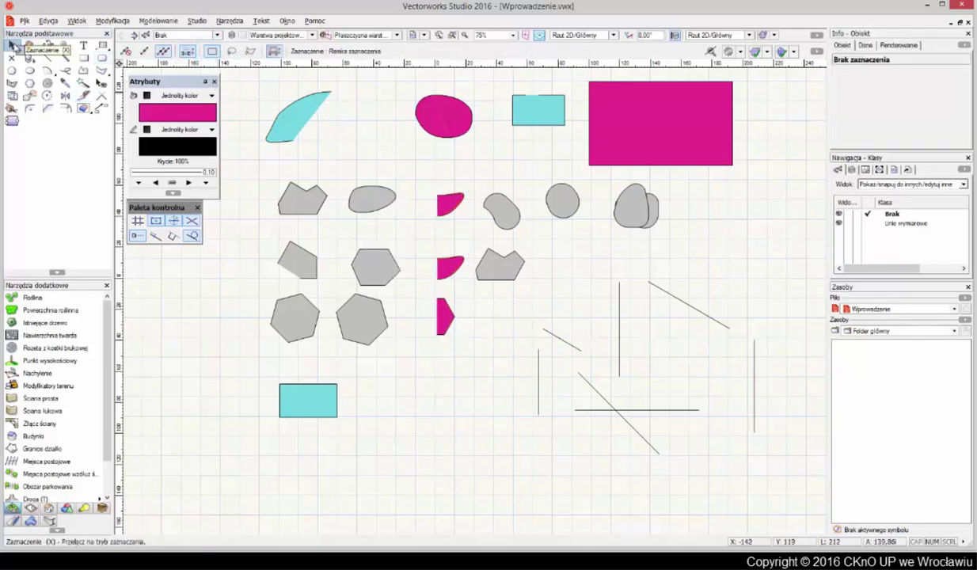
click(372, 193)
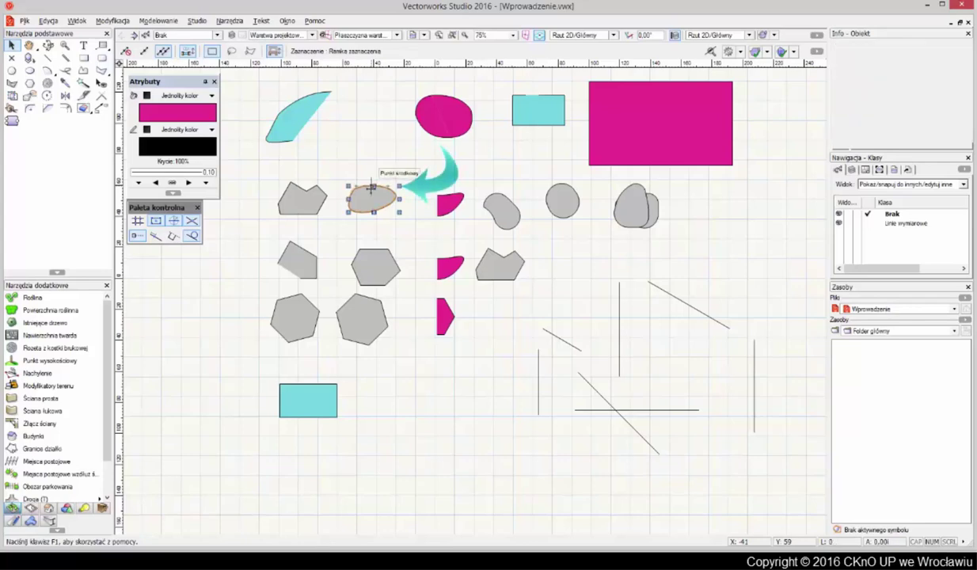
shift+click(386, 261)
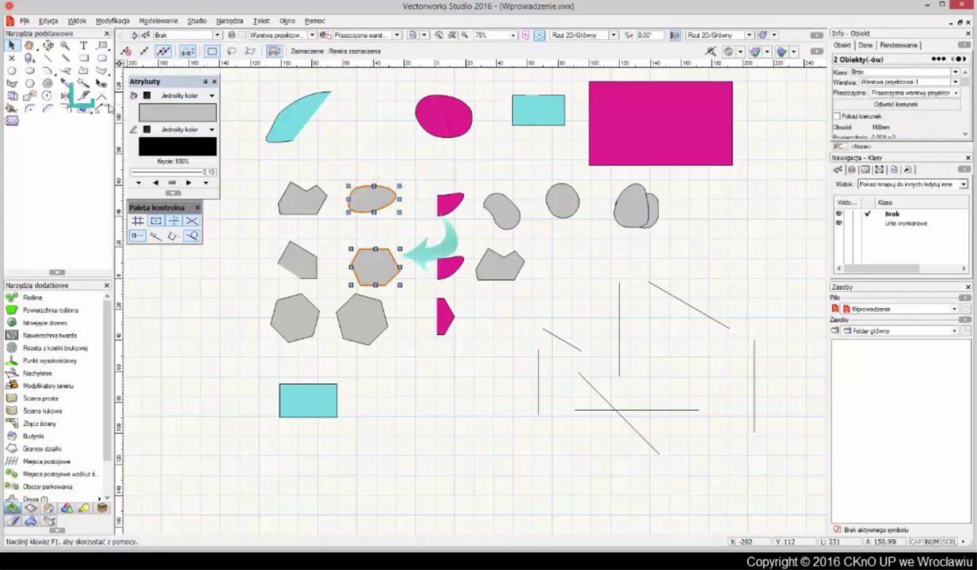
click(82, 95)
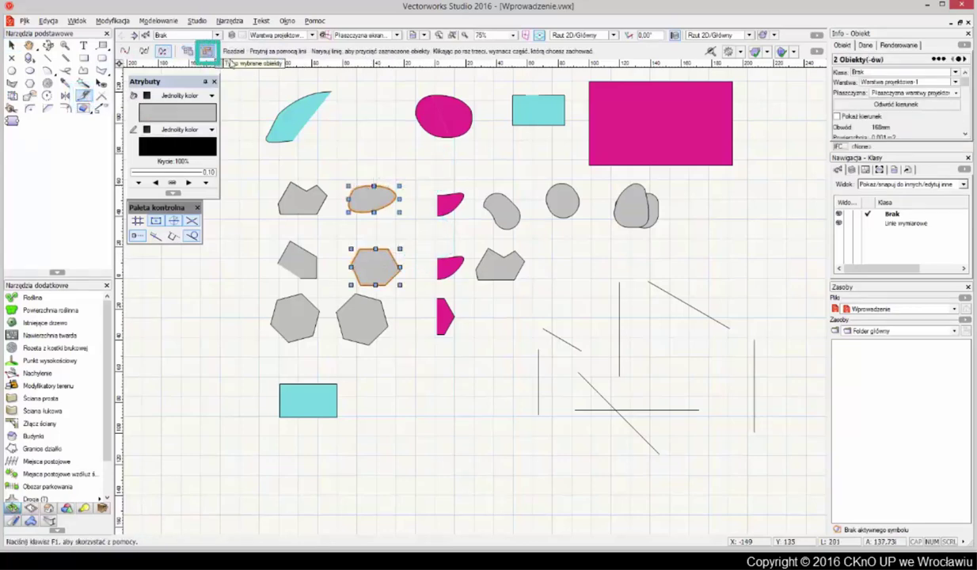
click(366, 156)
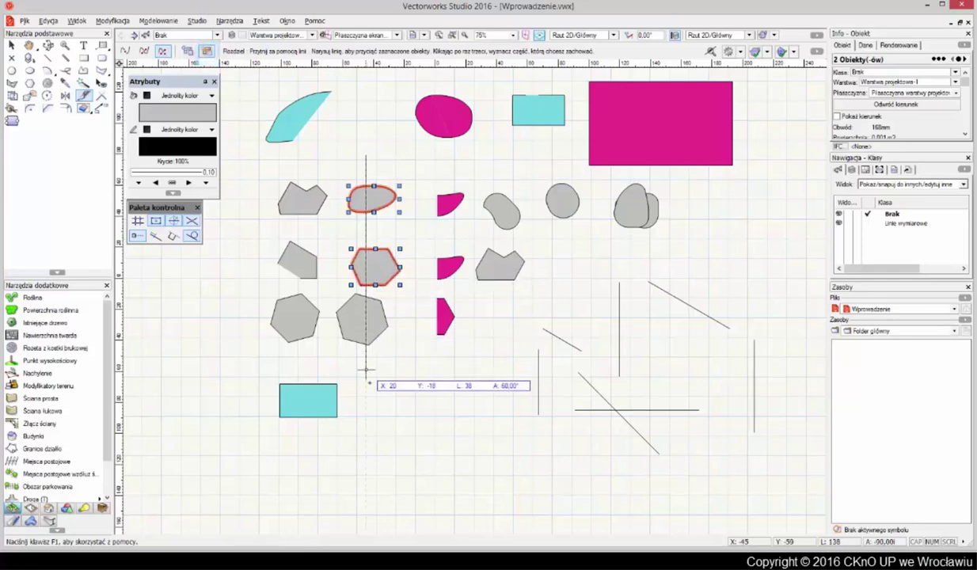
click(366, 399)
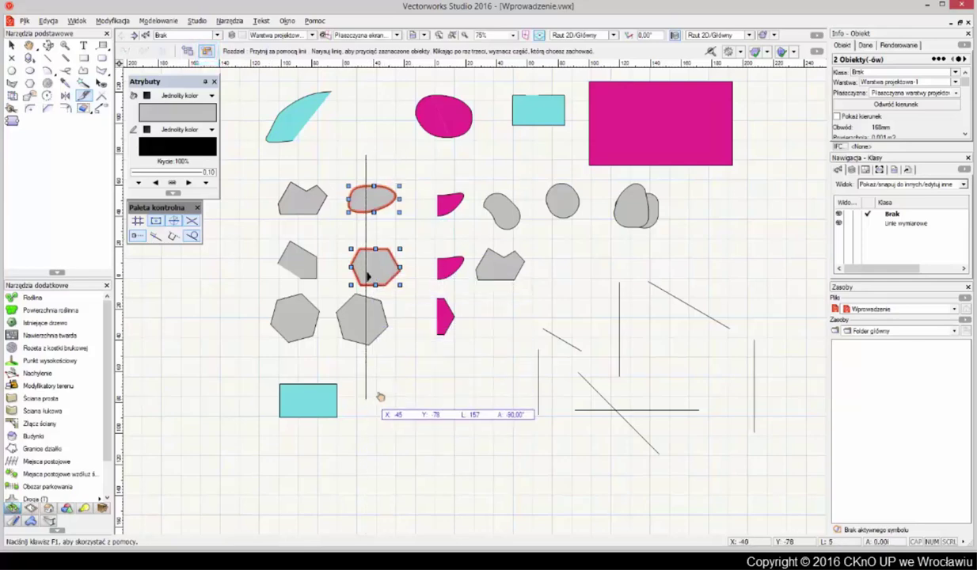
click(368, 275)
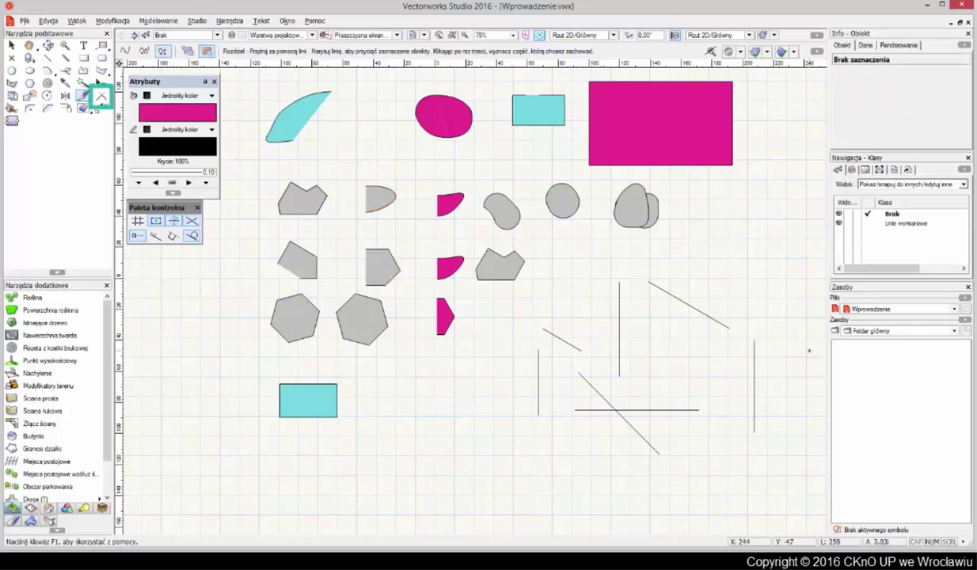
Step: Join the short slanted line to the left vertical line and the far-right vertical line to the long slanted line with single object connections
click(101, 95)
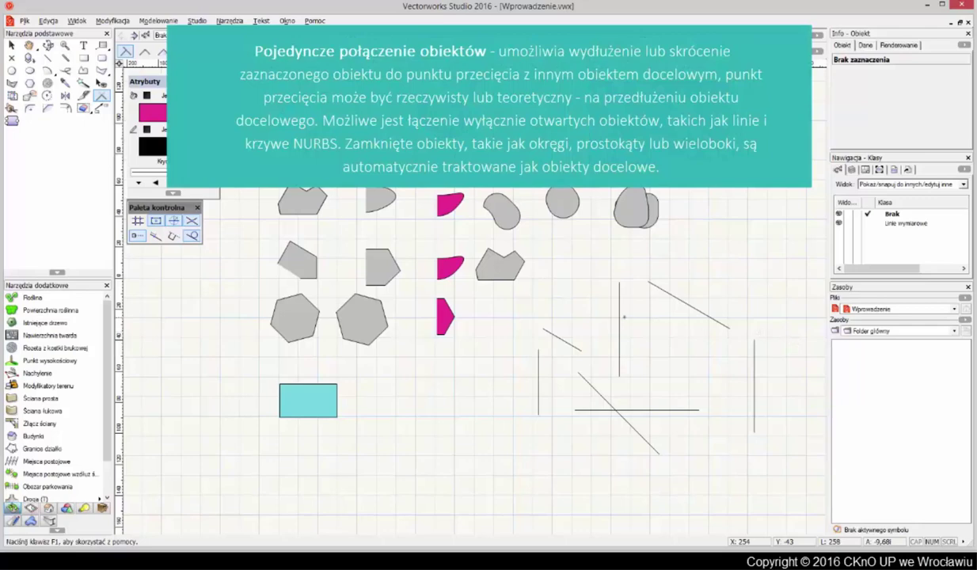
click(572, 341)
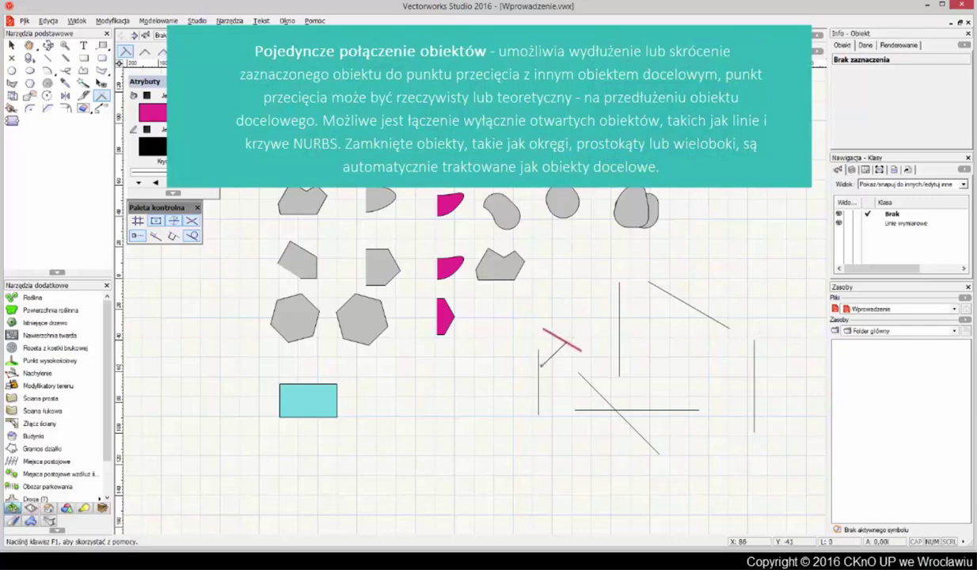
click(539, 366)
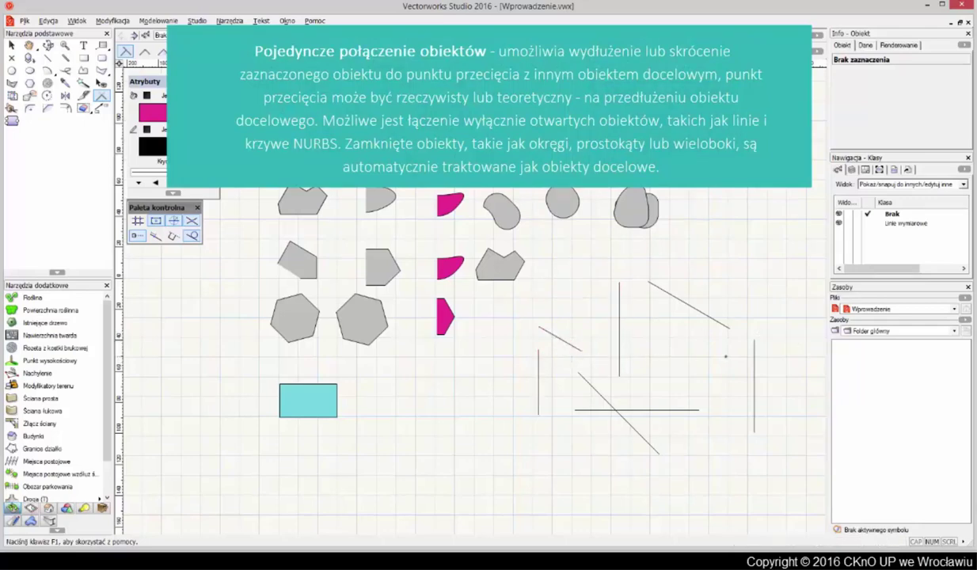
click(754, 356)
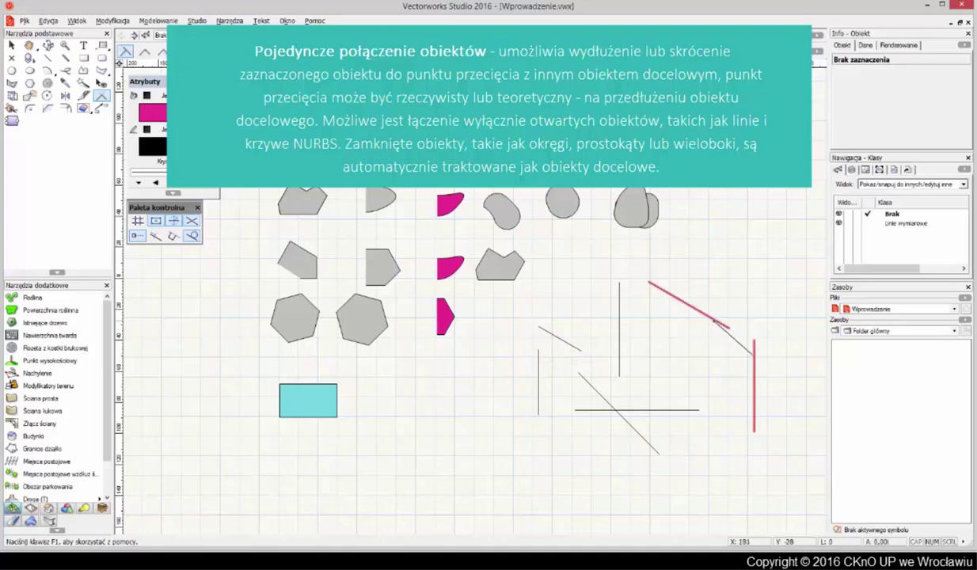
click(712, 327)
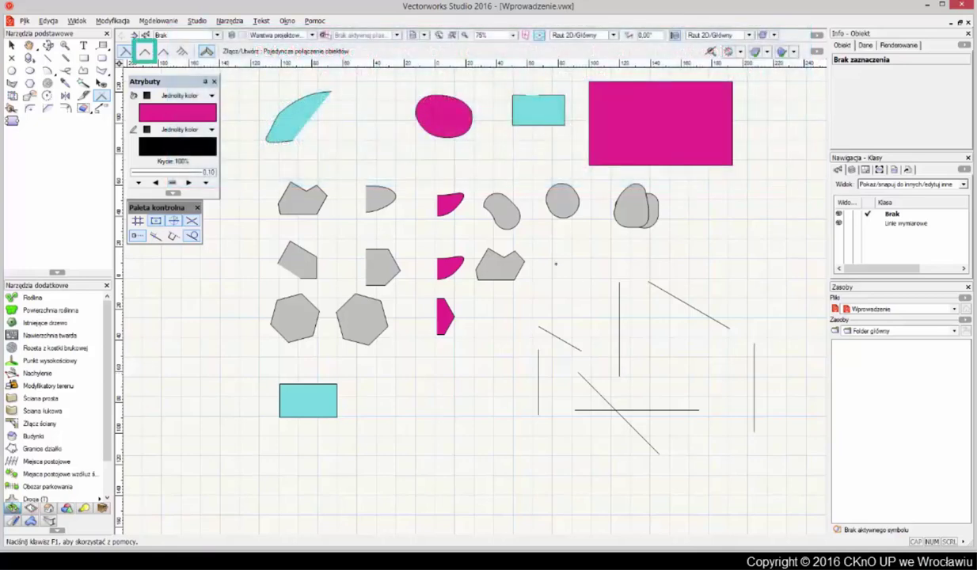
Step: Close the corners of the left and right slanted-and-vertical line pairs with double object connections
click(145, 51)
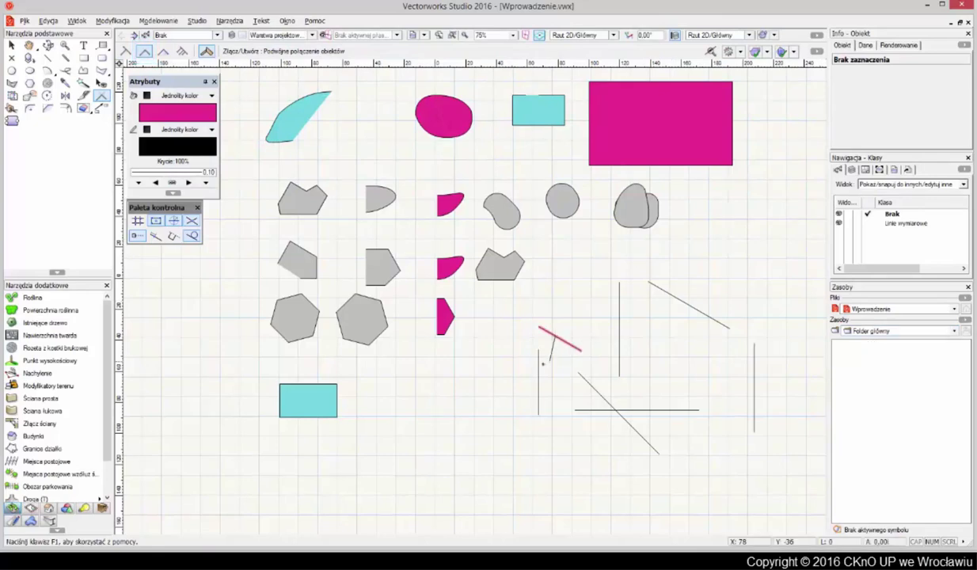
click(543, 363)
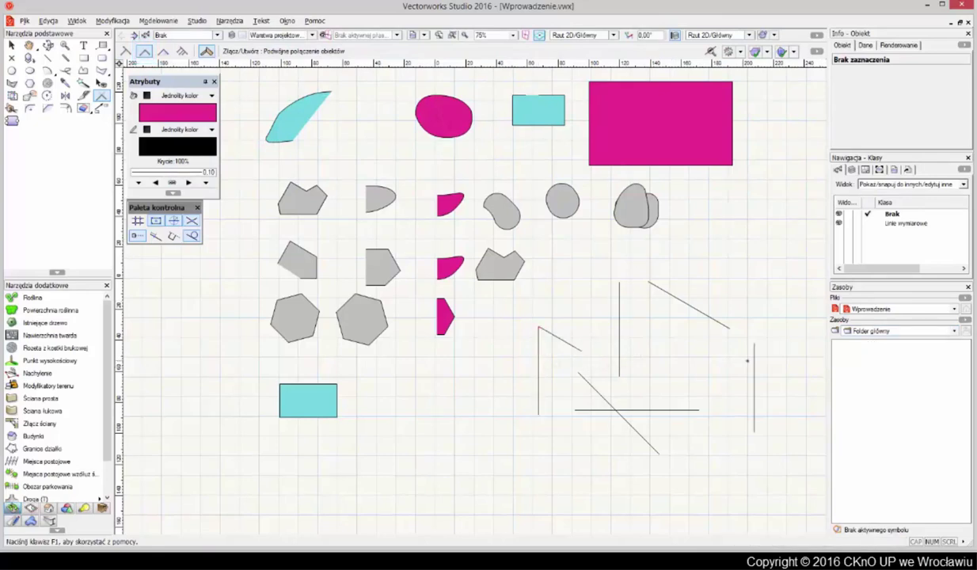
click(753, 366)
click(717, 320)
Step: Combine the long slanted line and the far-right vertical line into one filled shape with the double object combination mode
click(163, 52)
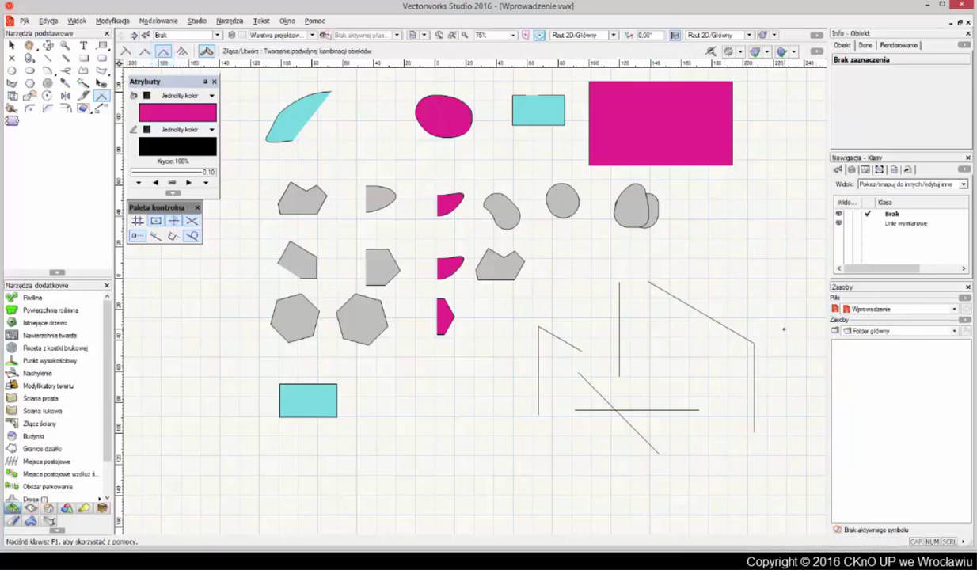
click(717, 321)
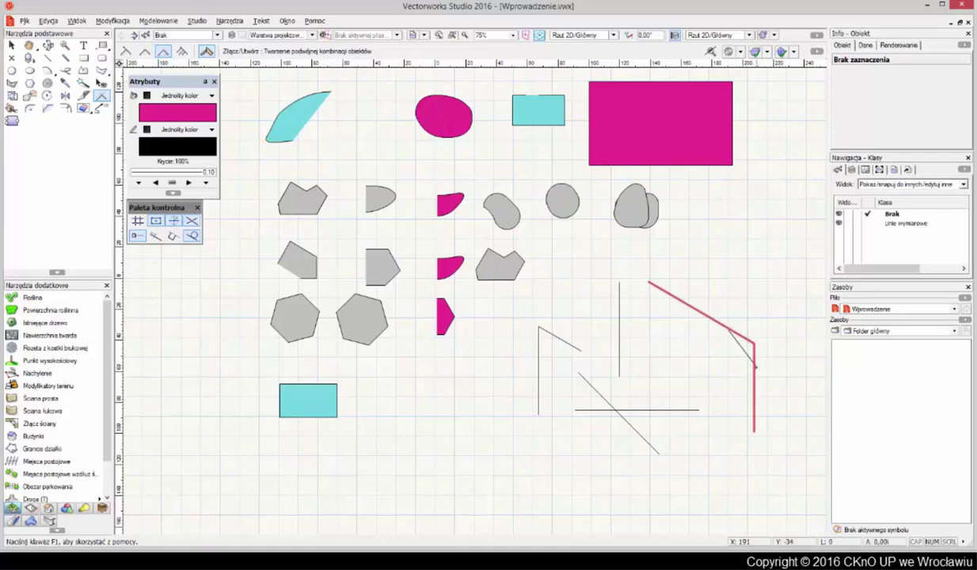
click(754, 366)
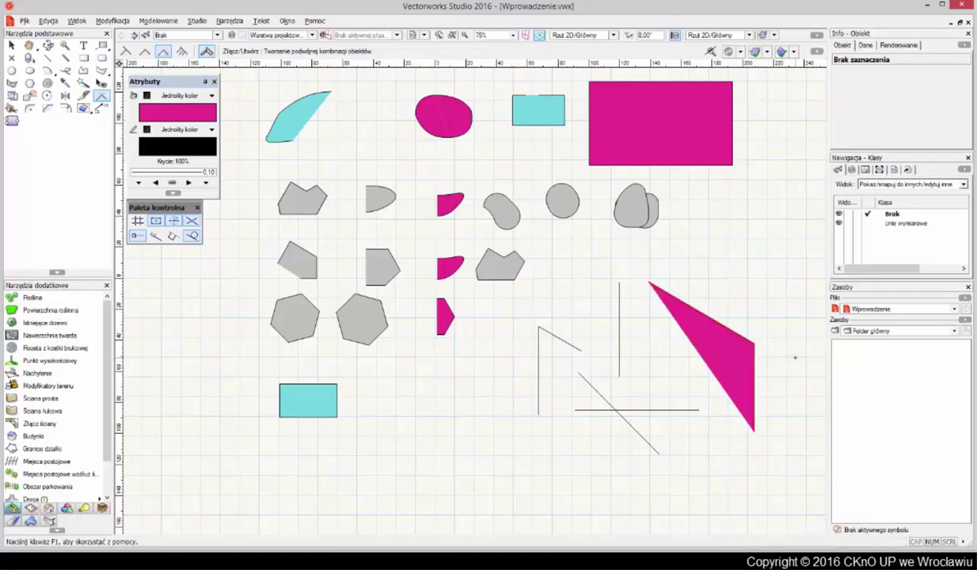
Step: Connect the middle vertical line and the horizontal line to the slanted line crossing them, using the multiple object connection mode
click(183, 52)
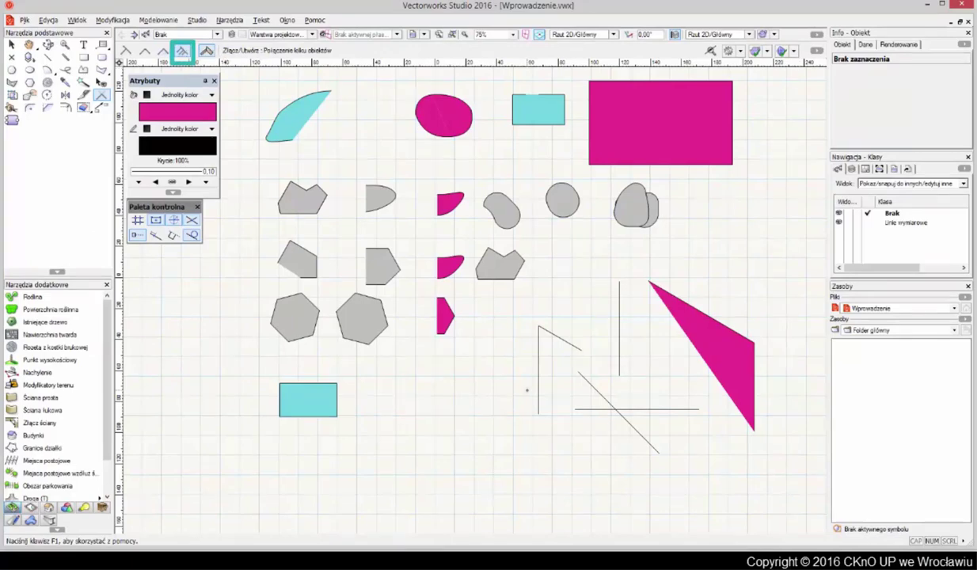
click(600, 393)
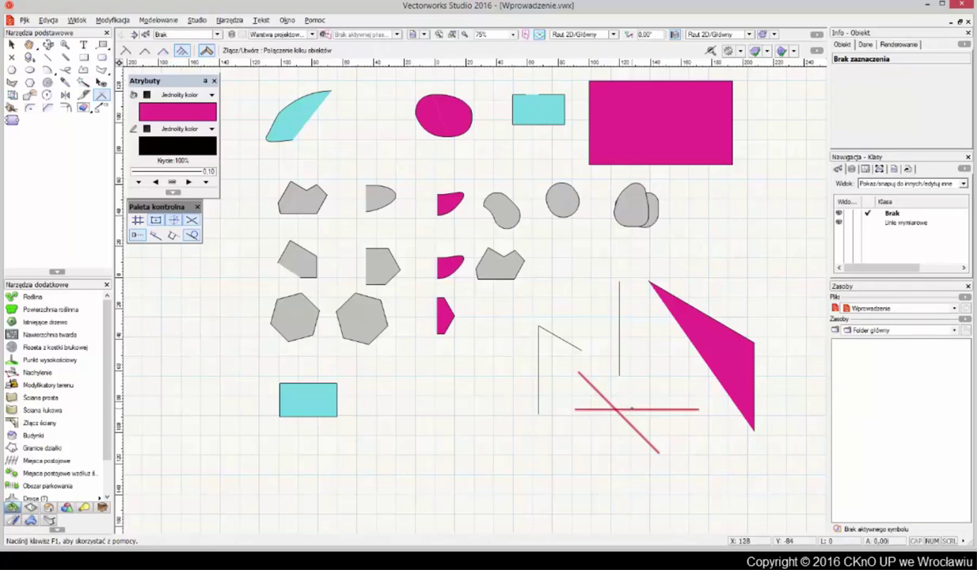
click(617, 361)
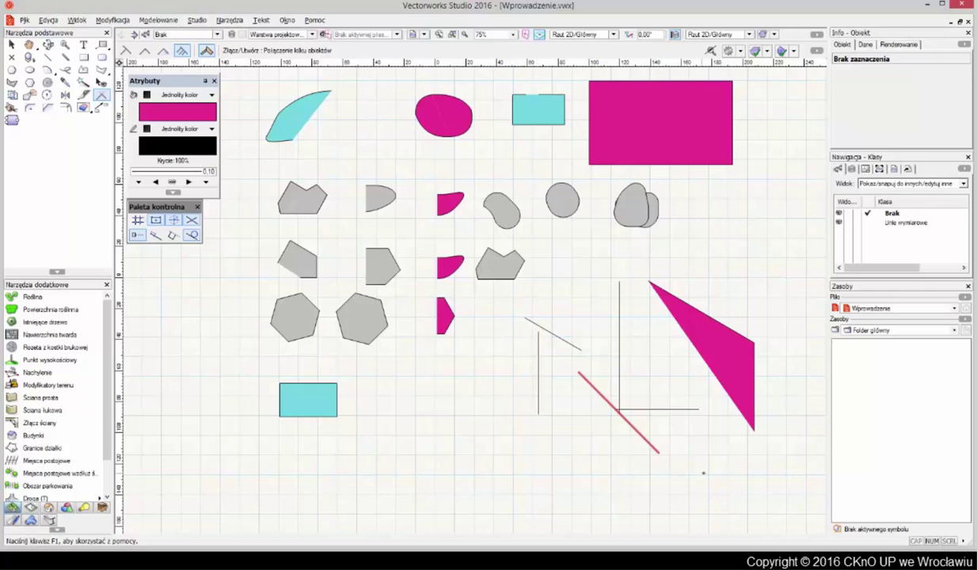
key(x)
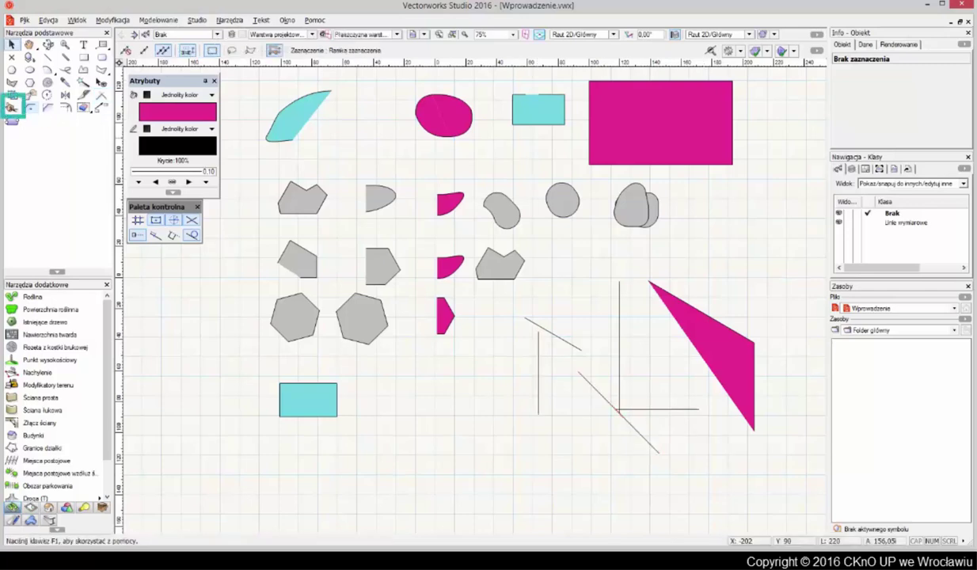
Step: Trim away the middle vertical line and the horizontal line in the all-objects mode, and switch the Trim tool to selected objects only
click(12, 107)
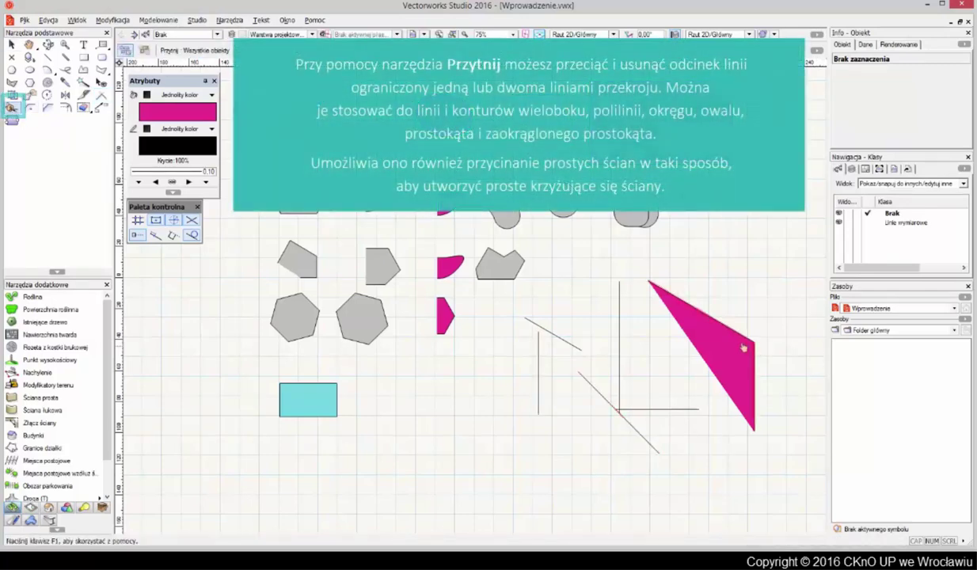
click(621, 320)
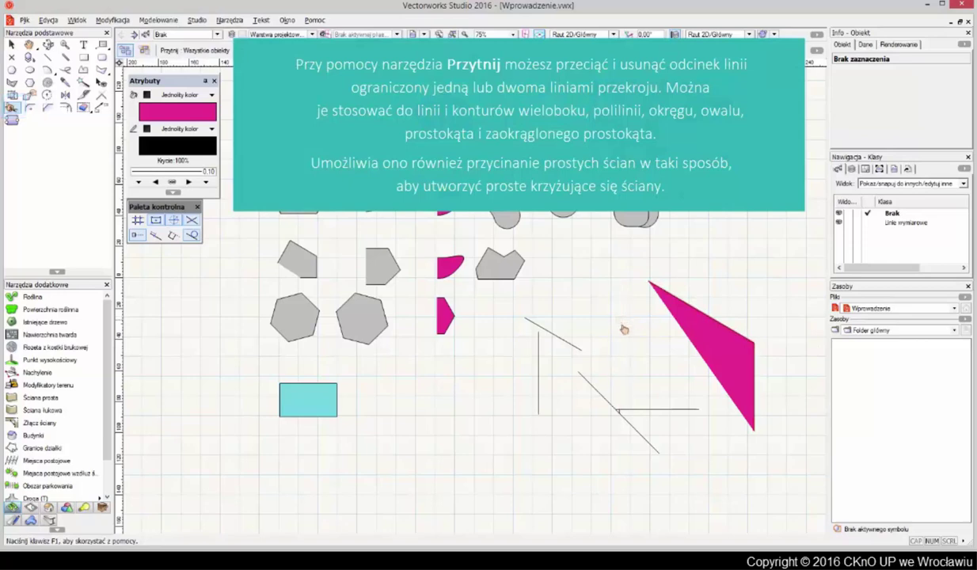
click(632, 411)
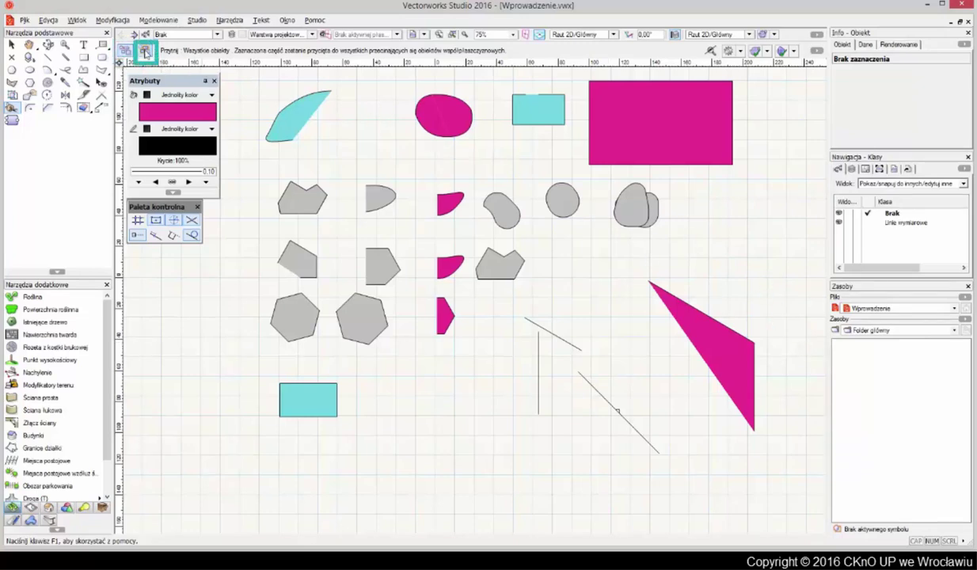
click(146, 52)
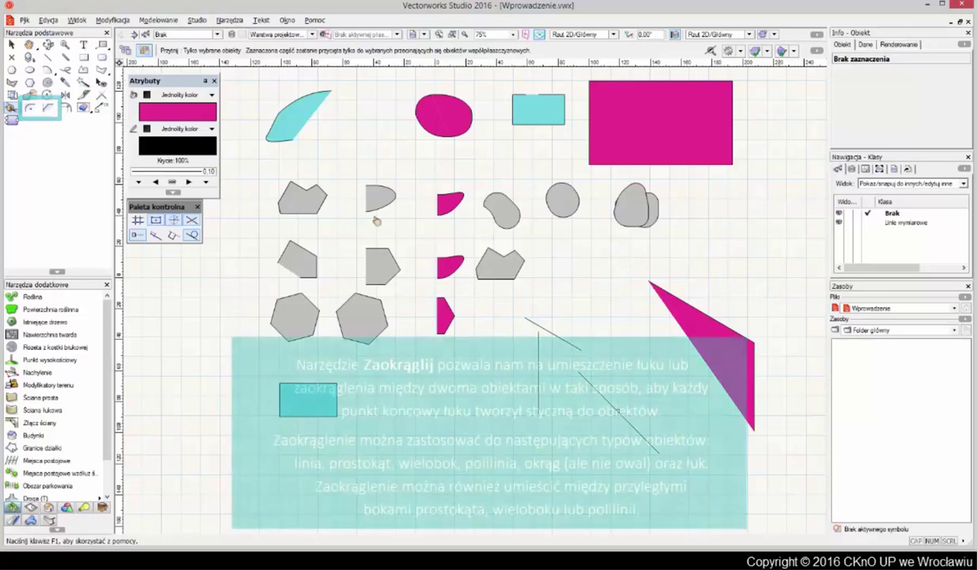
Step: Add a standard fillet of radius 20 at the upper-left corner of the large magenta rectangle
click(30, 109)
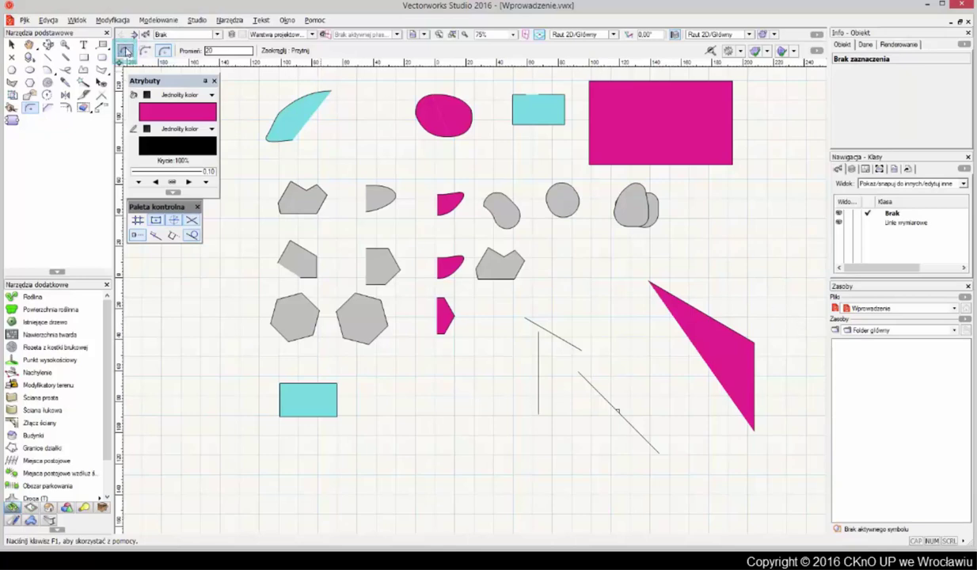
click(124, 50)
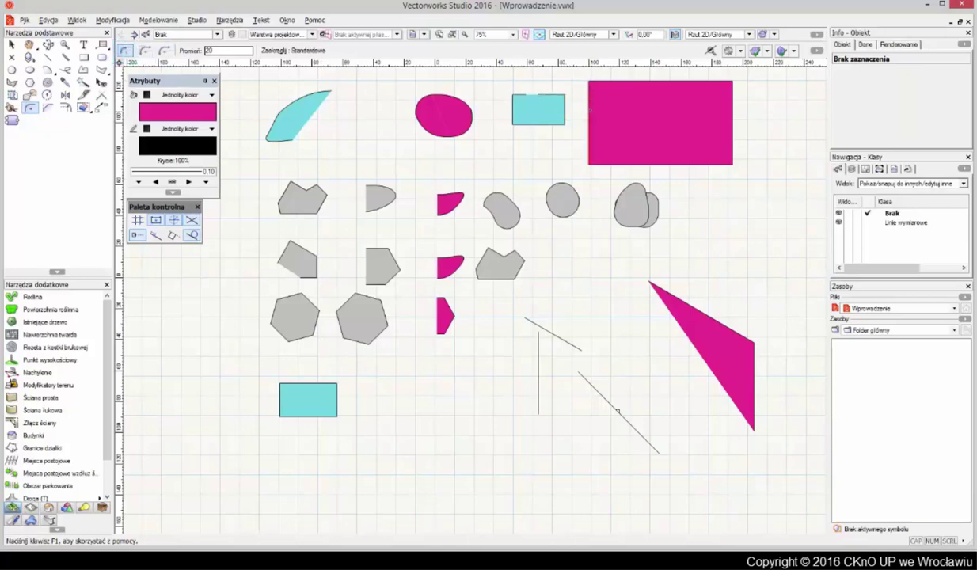
click(592, 86)
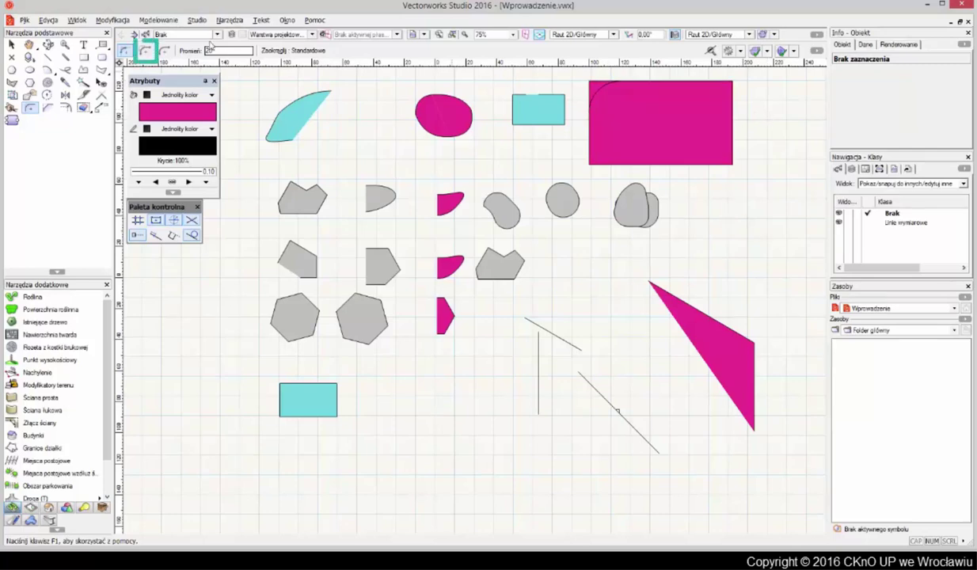
Step: Fillet the magenta rectangle's lower-right corner in split mode and its upper-right corner in trim mode, both with radius 20
click(146, 52)
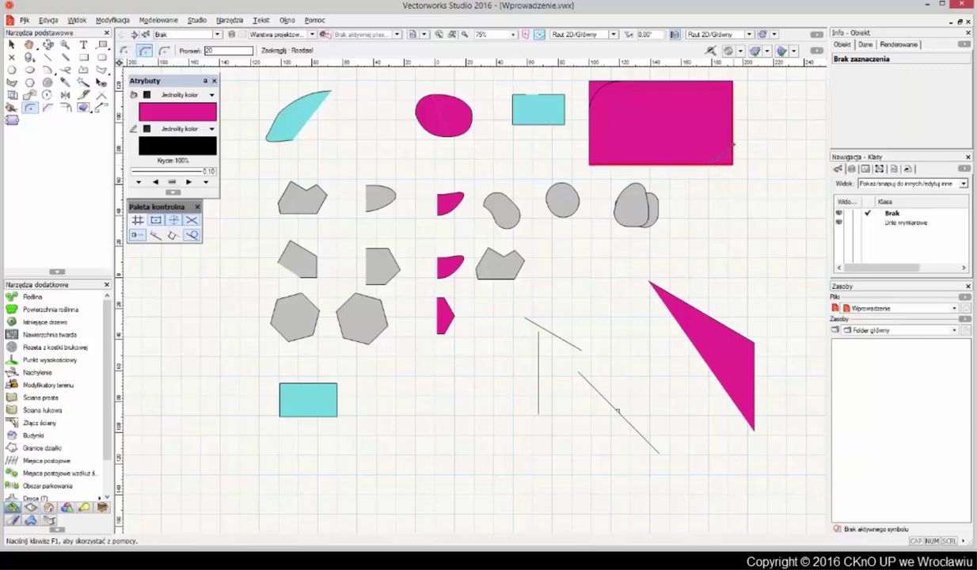
click(725, 144)
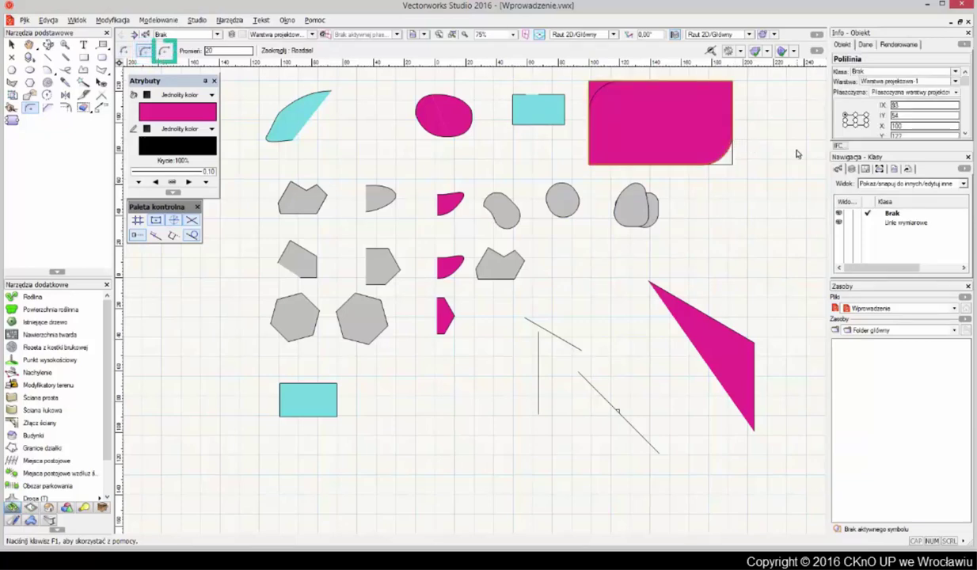
click(164, 50)
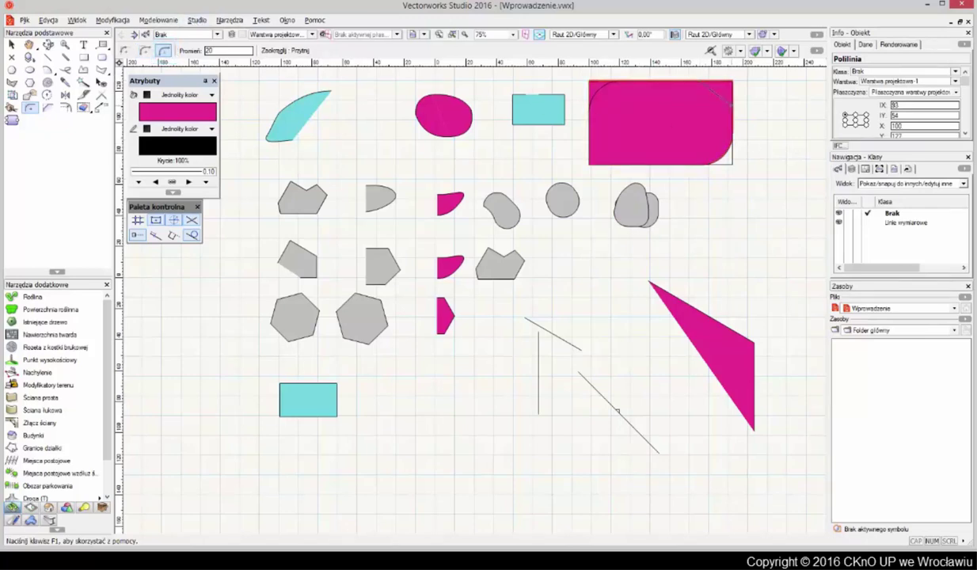
click(731, 108)
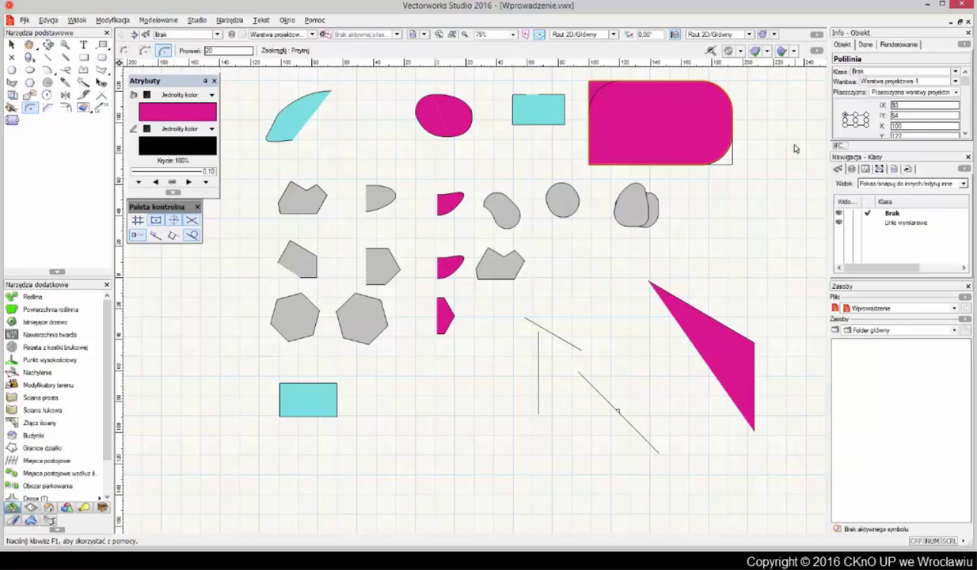
Step: Fillet the magenta shape's lower-left corner in trim mode with the radius set to 30
double_click(209, 51)
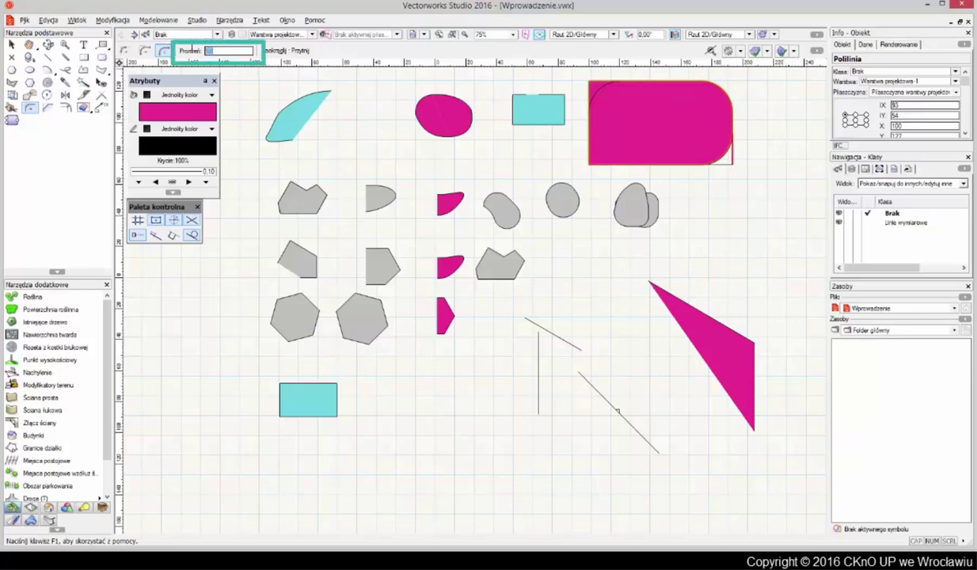
text(30)
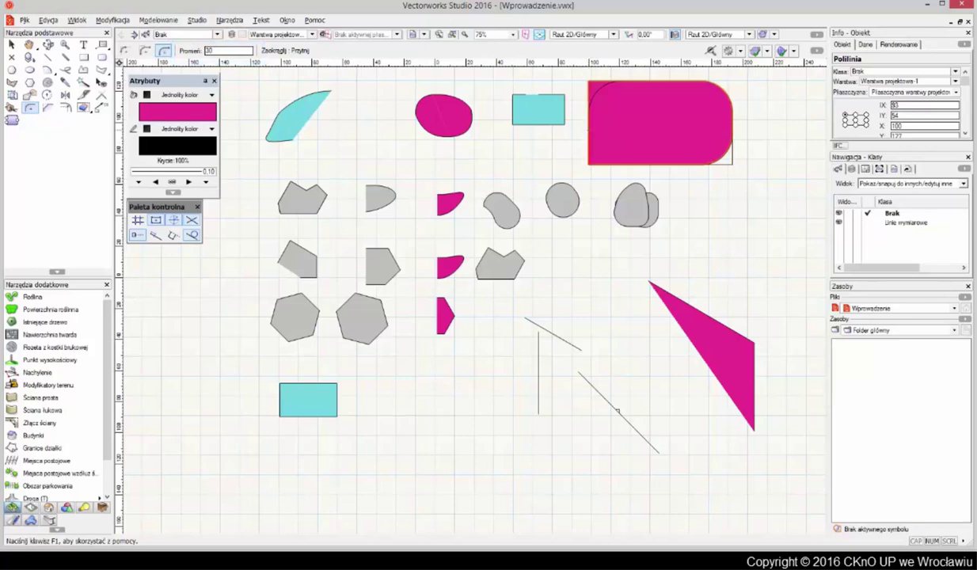
click(618, 164)
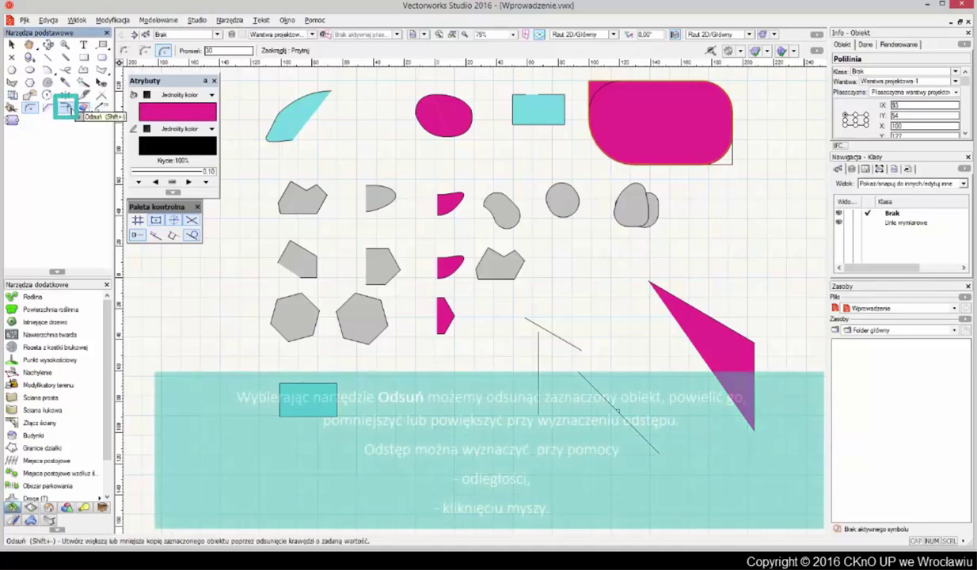
click(75, 109)
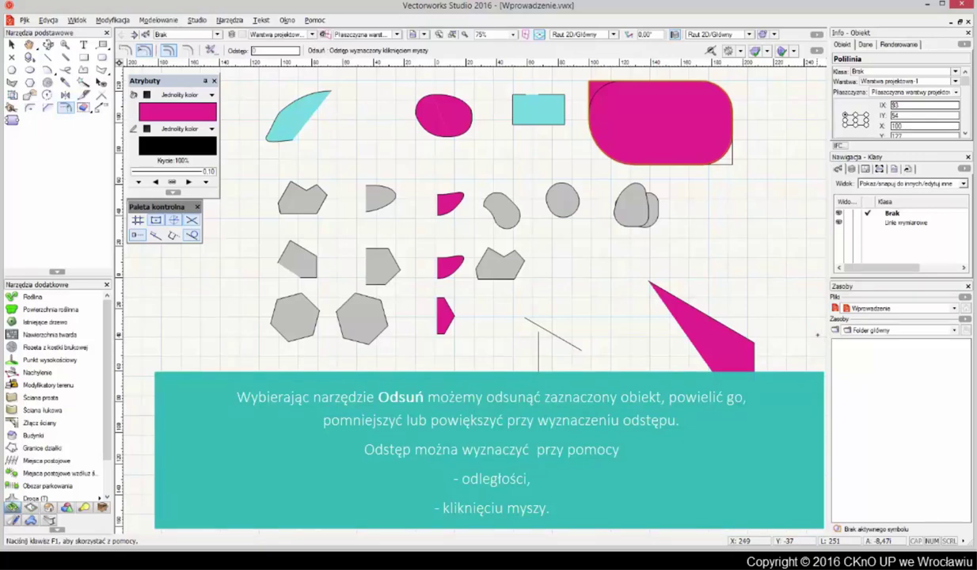
click(125, 50)
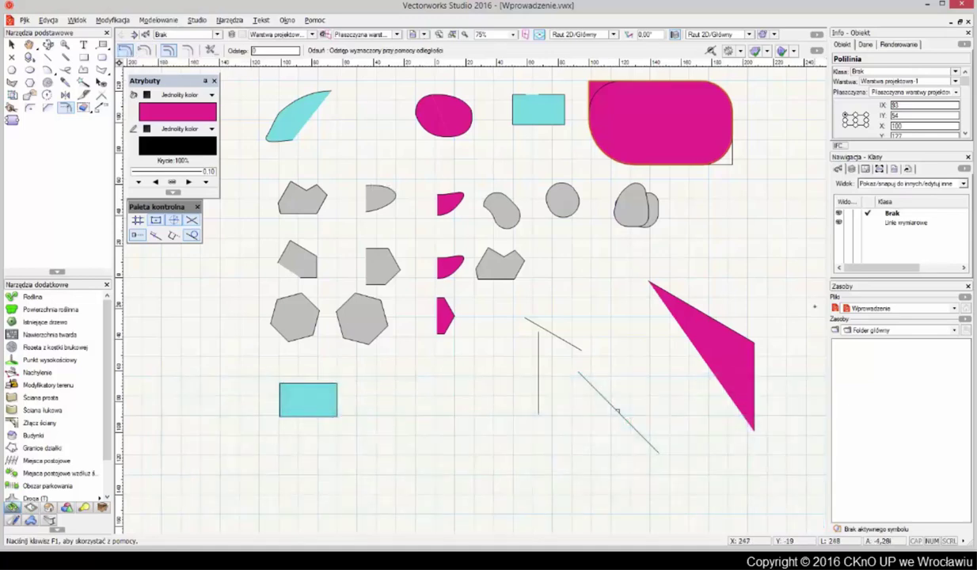
click(810, 348)
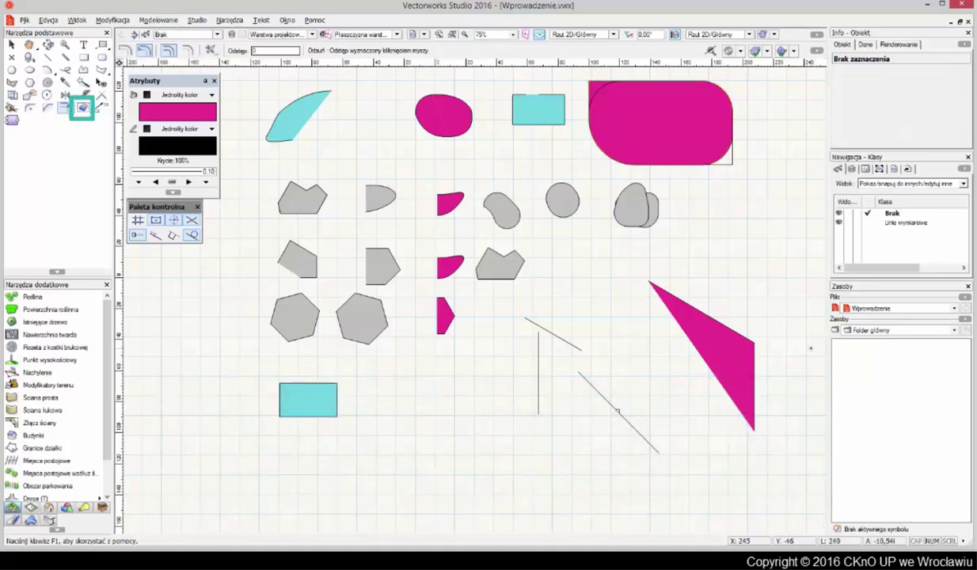
key(alt+c)
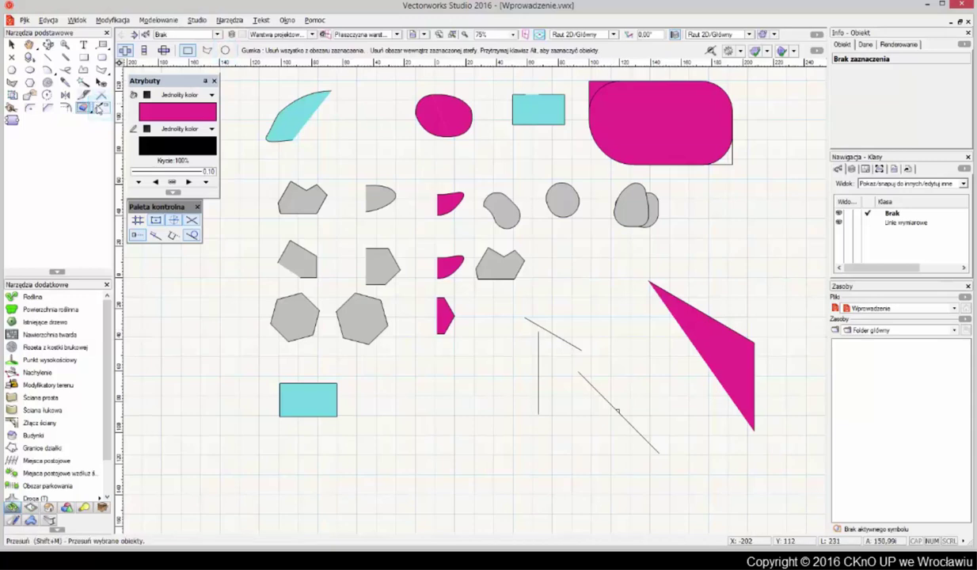
Step: Replace the notched grey polygon right of the magenta shapes with a horizontal row of 4 duplicates in Move mode, without keeping the original
click(100, 108)
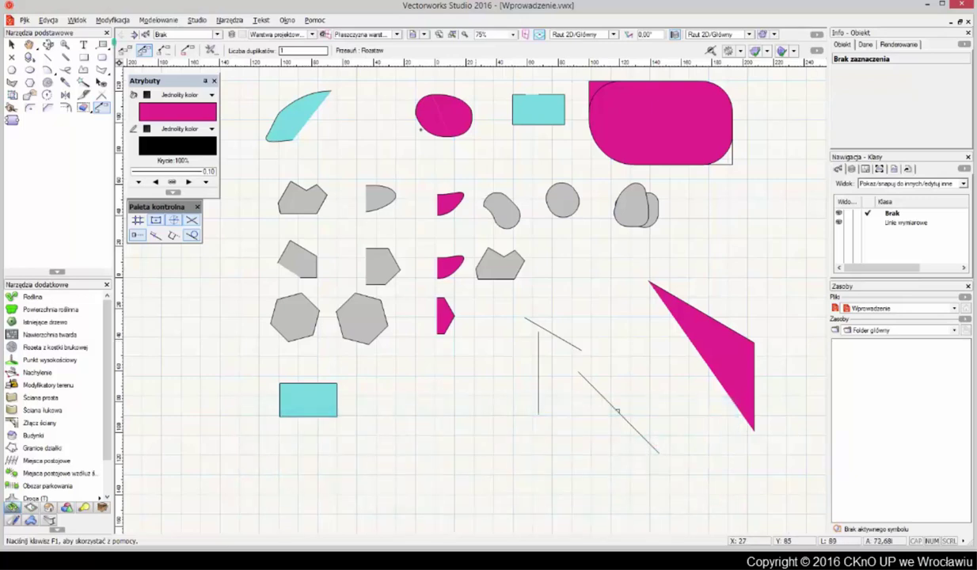
click(124, 50)
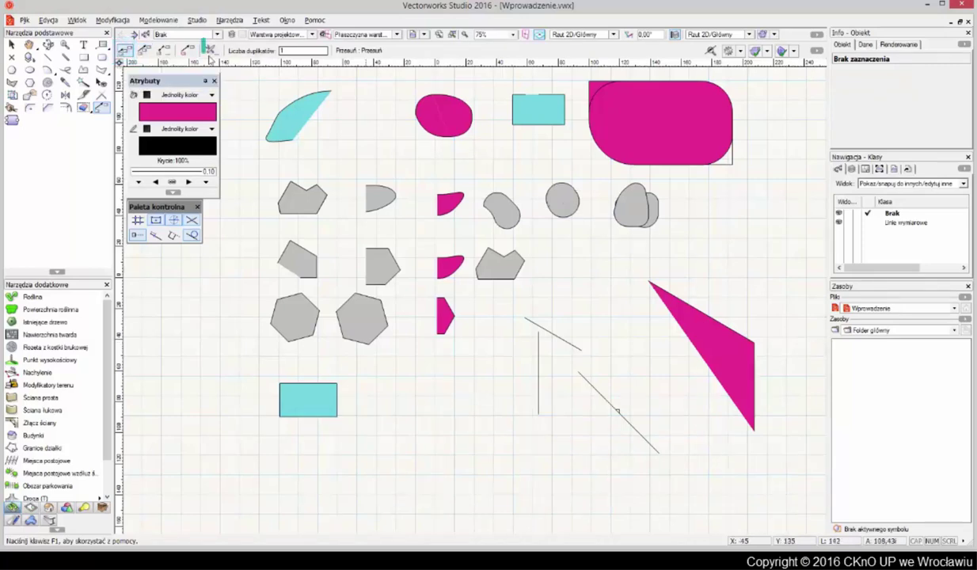
click(210, 50)
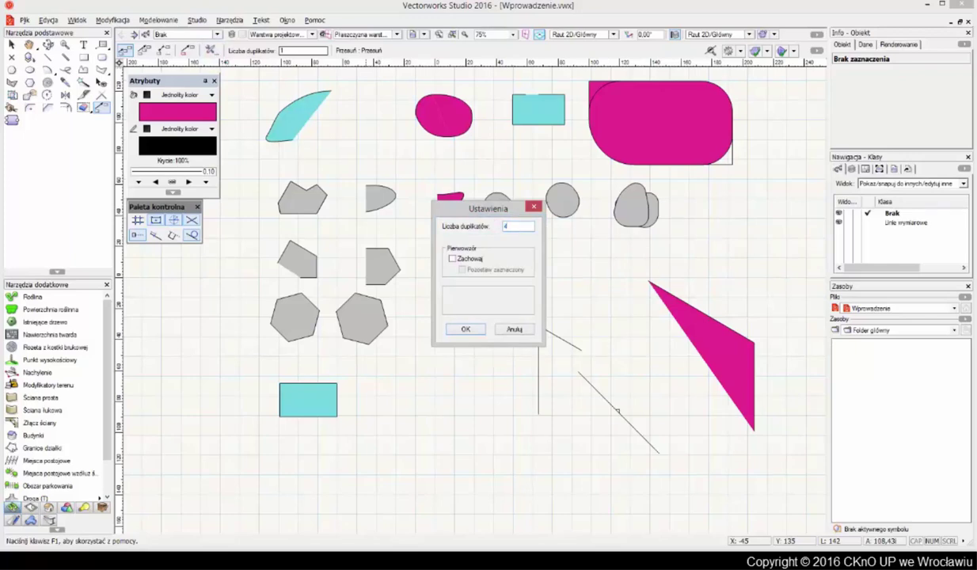
click(466, 329)
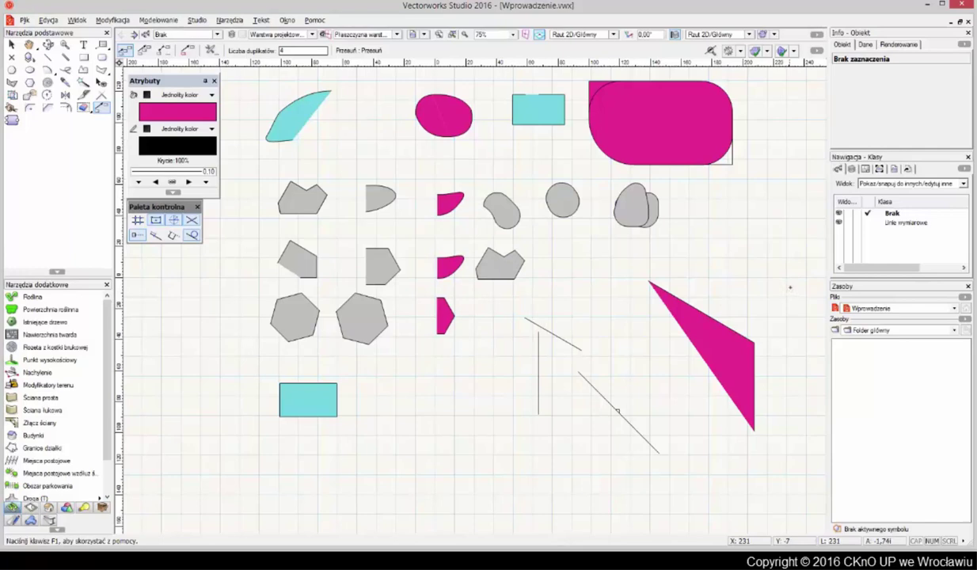
click(525, 260)
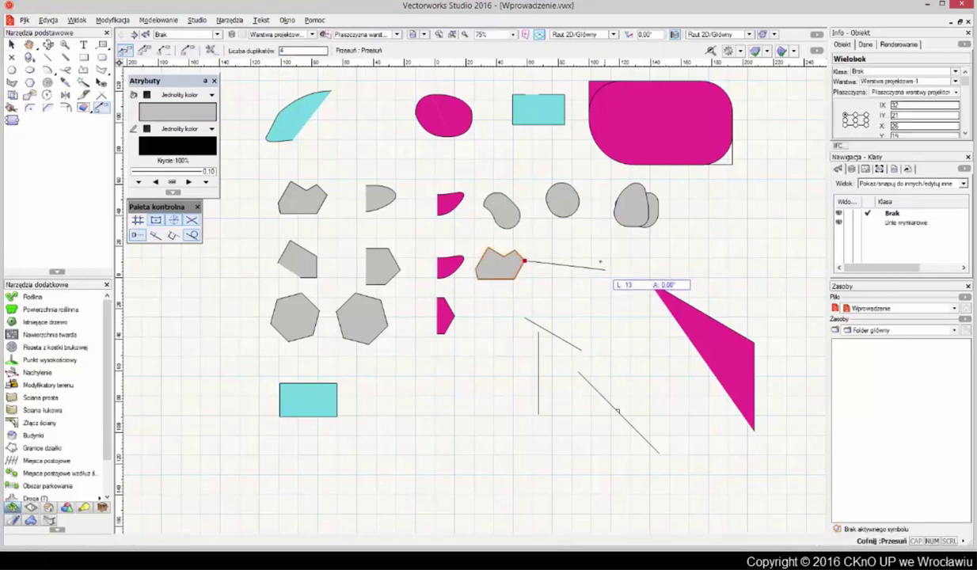
click(570, 259)
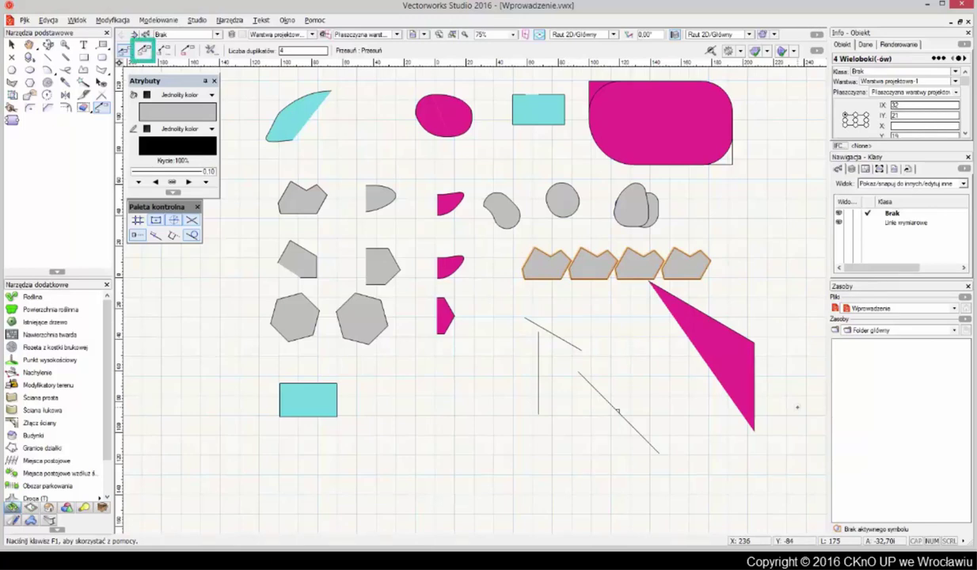
Step: Distribute 4 duplicates of the polygon row downward over the drawn distance, and switch the Move tool to the reference-point mode
click(143, 51)
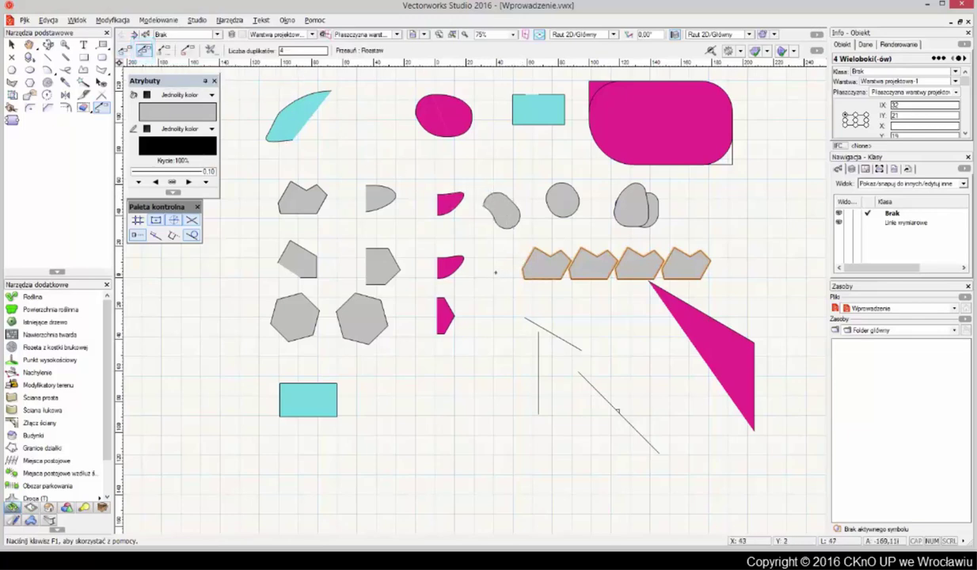
drag(496, 272, 519, 430)
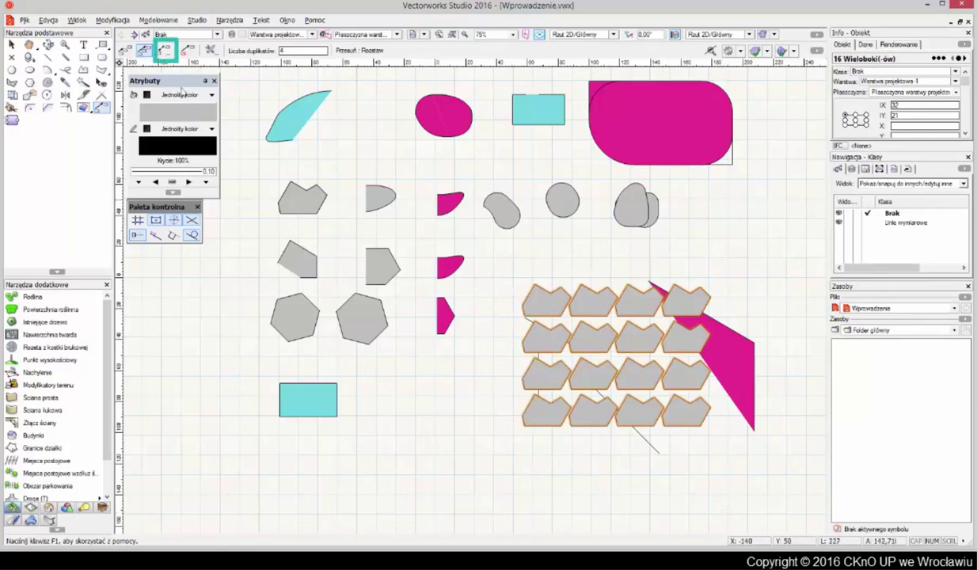
click(164, 49)
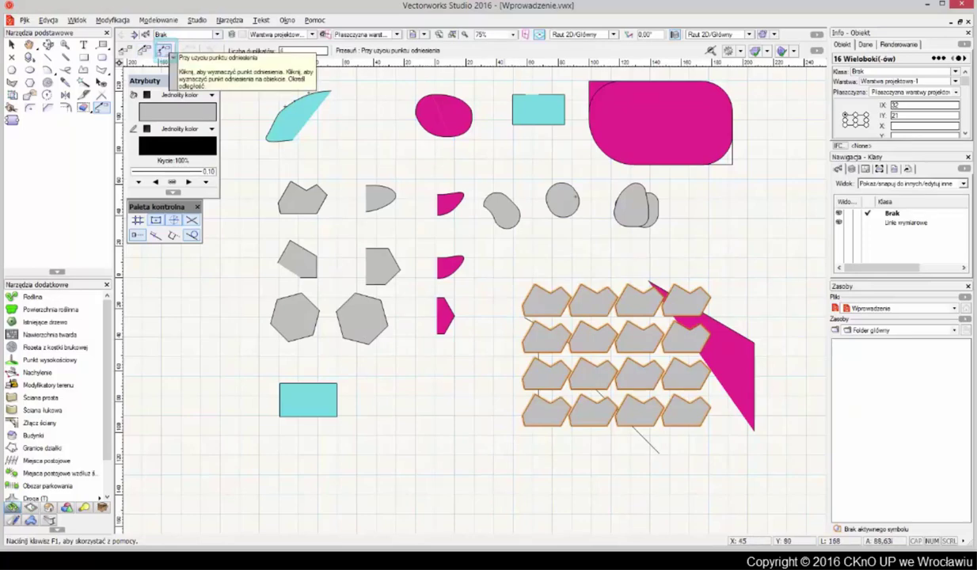